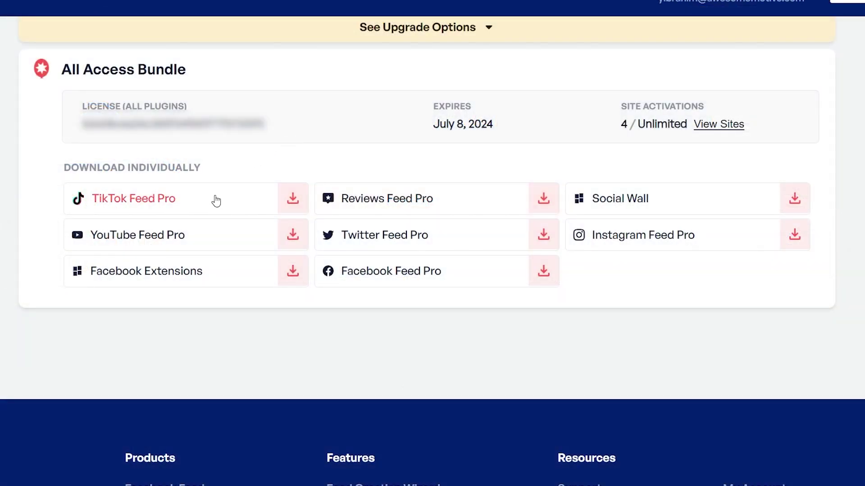
Download the TikTok Feed Pro plugin from the All Access Bundle's individual downloads
left_click(286, 204)
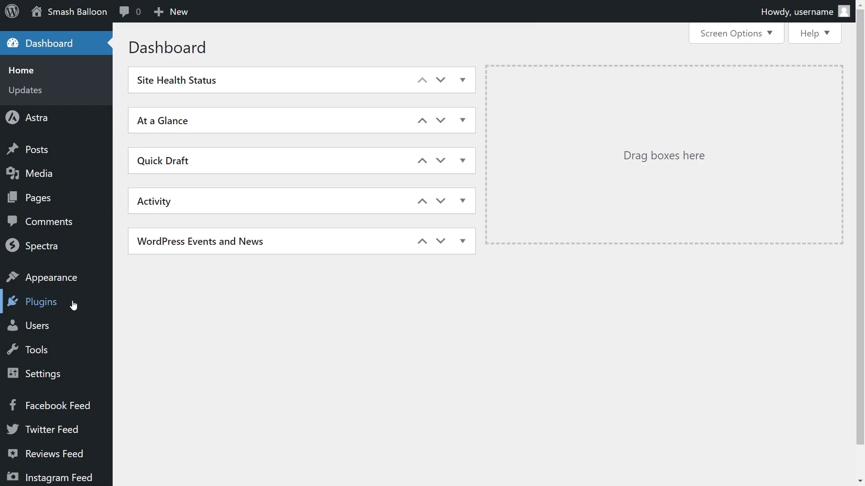
Upload the TikTok Feeds Pro Elite zip via Add New Plugin, then install and activate it
mouse_move(72, 303)
left_click(148, 325)
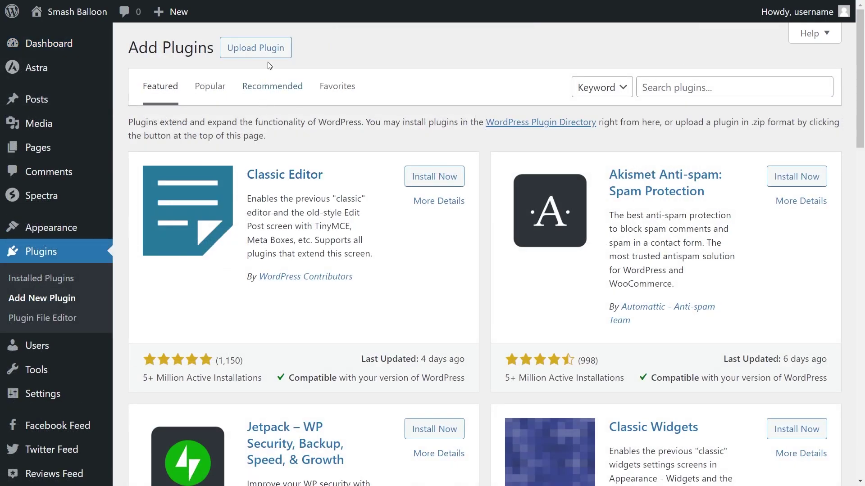
left_click(269, 53)
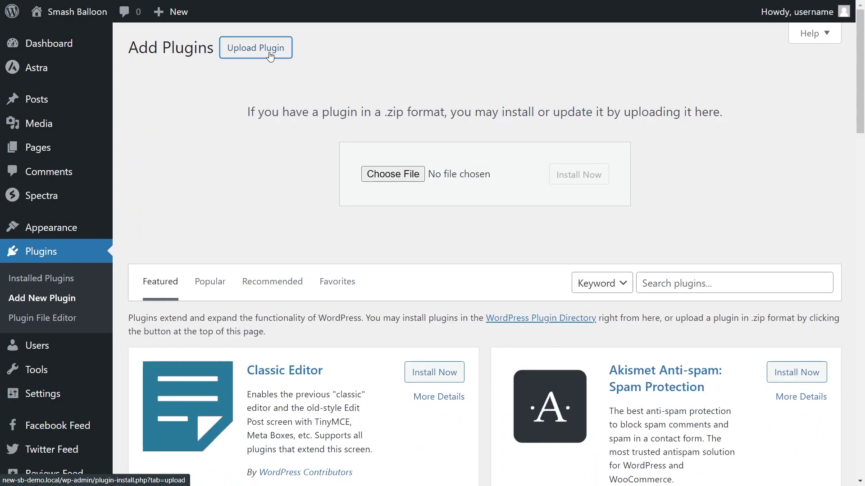
left_click(392, 174)
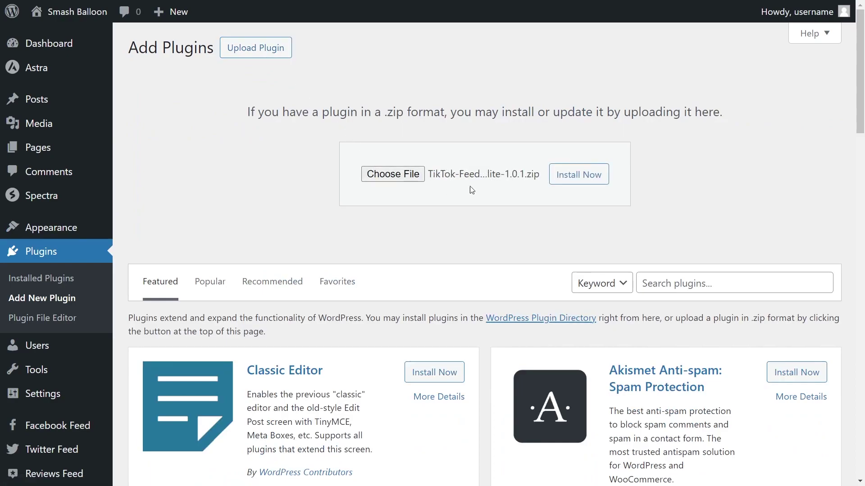
left_click(563, 174)
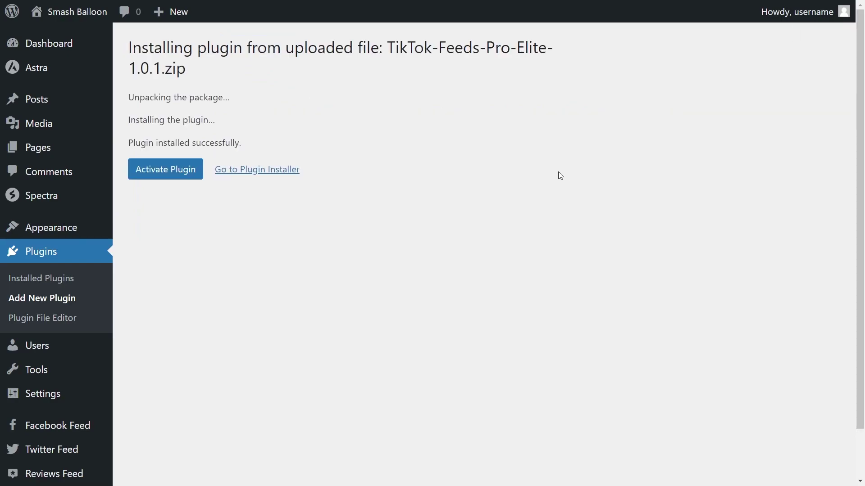
left_click(178, 179)
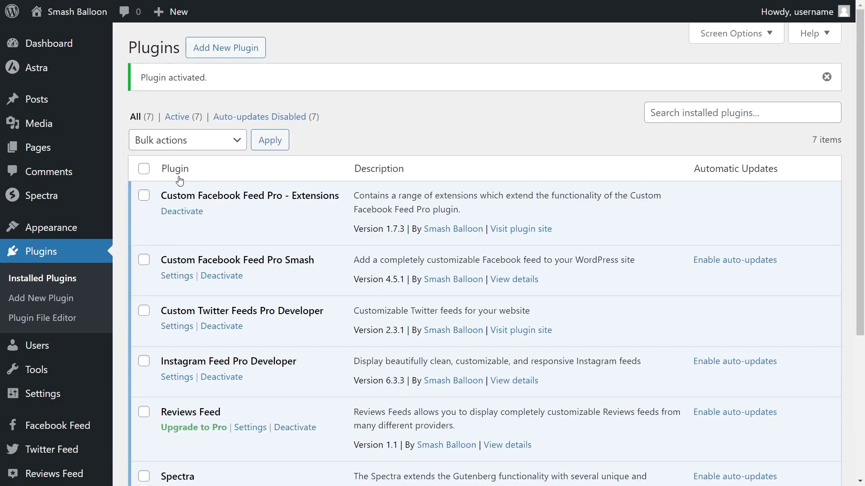
scroll(182, 198, "down", 3)
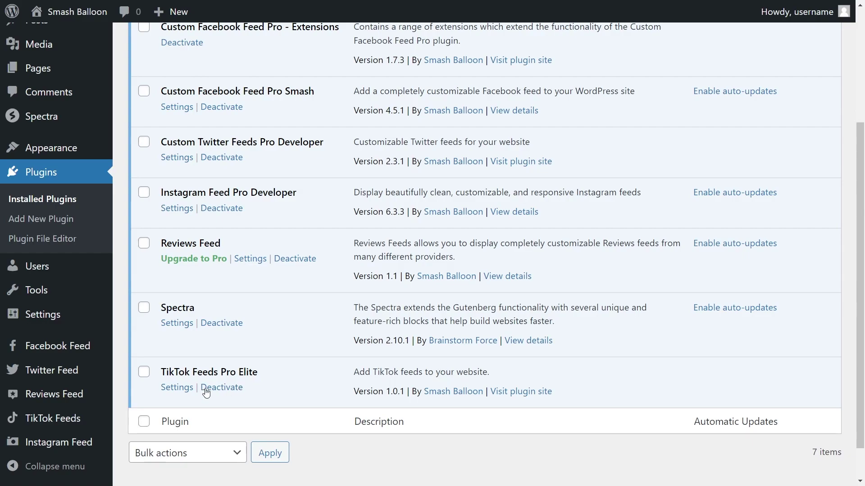
Paste and activate the TikTok Feeds licence key, then start creating a new feed
left_click(68, 422)
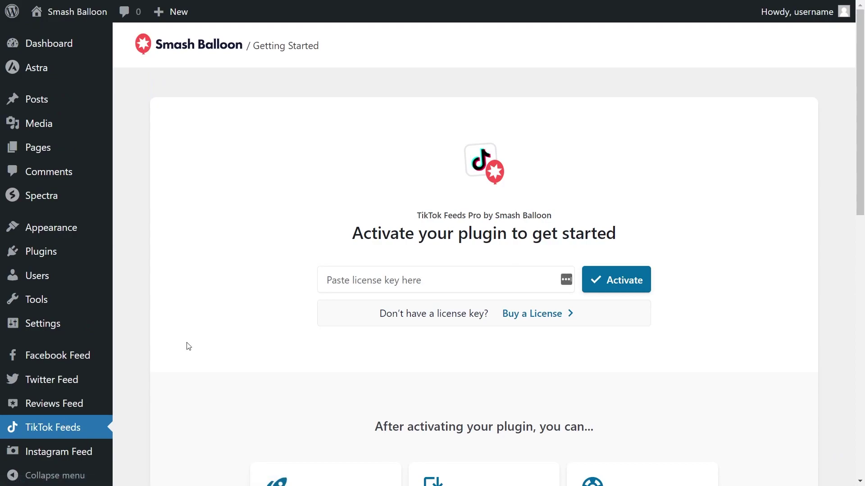
left_click(357, 279)
key("ctrl+v")
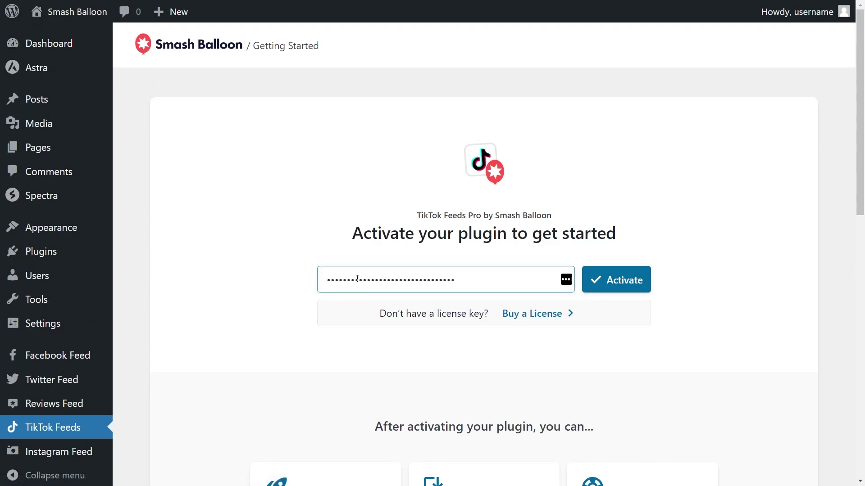
left_click(636, 288)
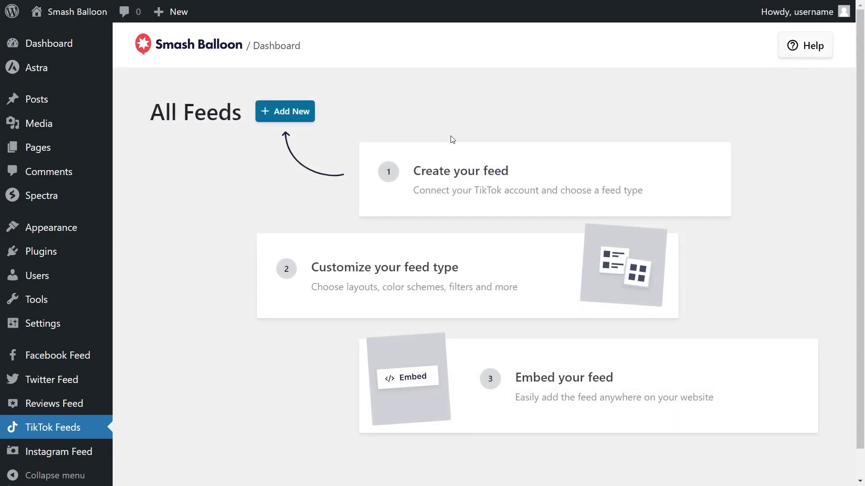
left_click(302, 115)
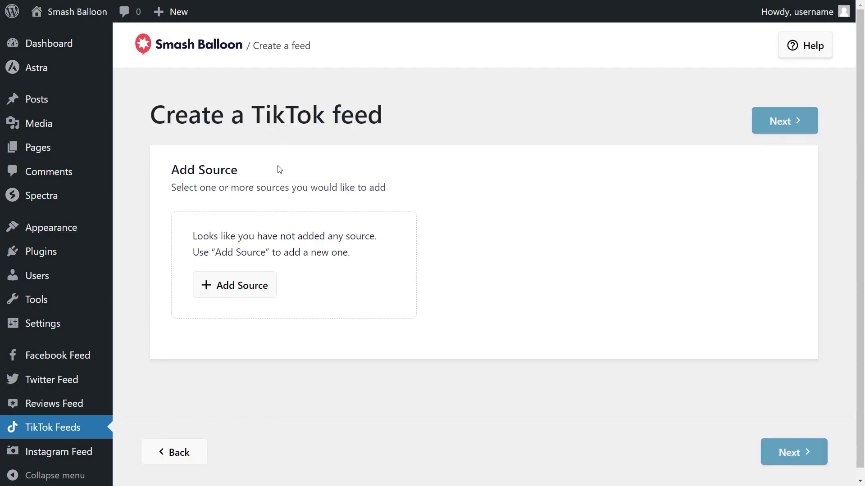
Connect the Green Grove Eatery TikTok account, authorizing Smash Balloon Feeds and confirming the site domain
left_click(242, 287)
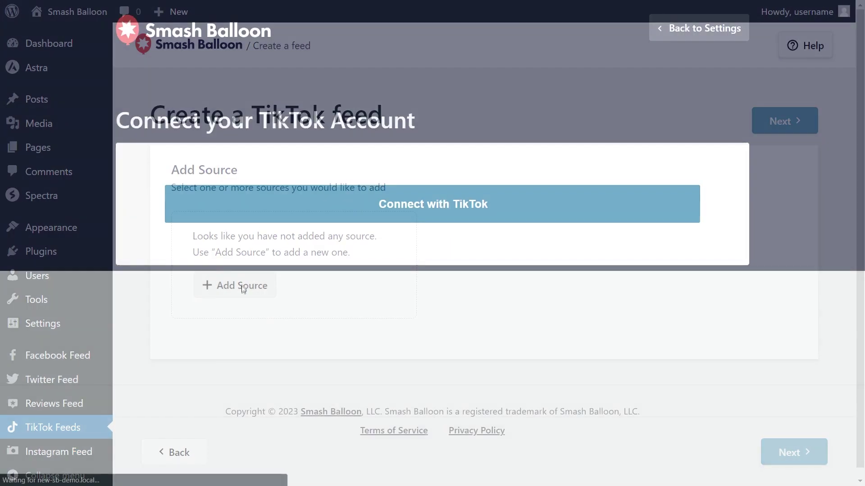
left_click(408, 216)
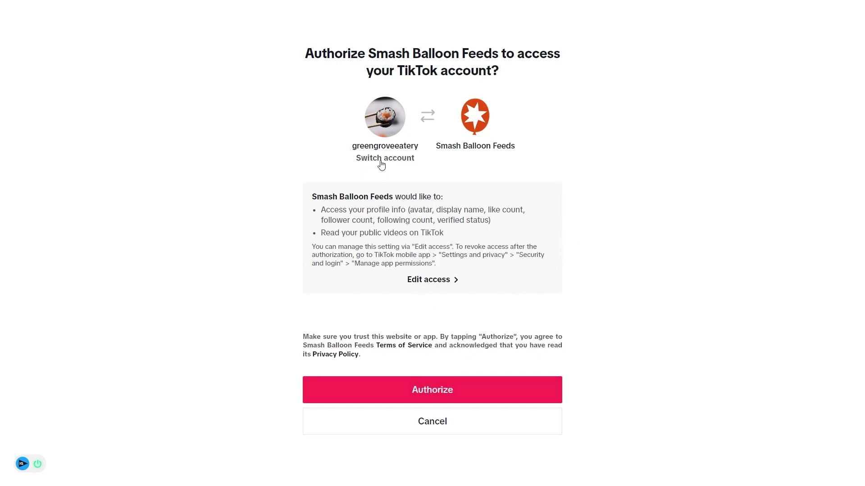
left_click(427, 385)
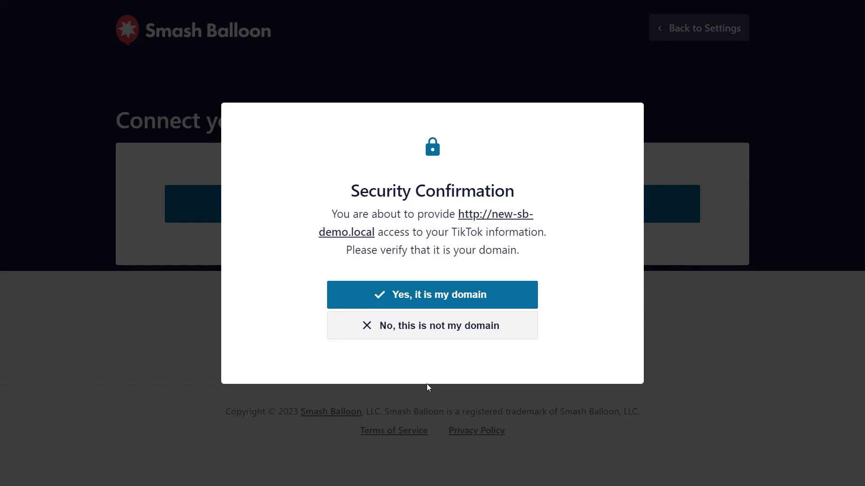
left_click(434, 304)
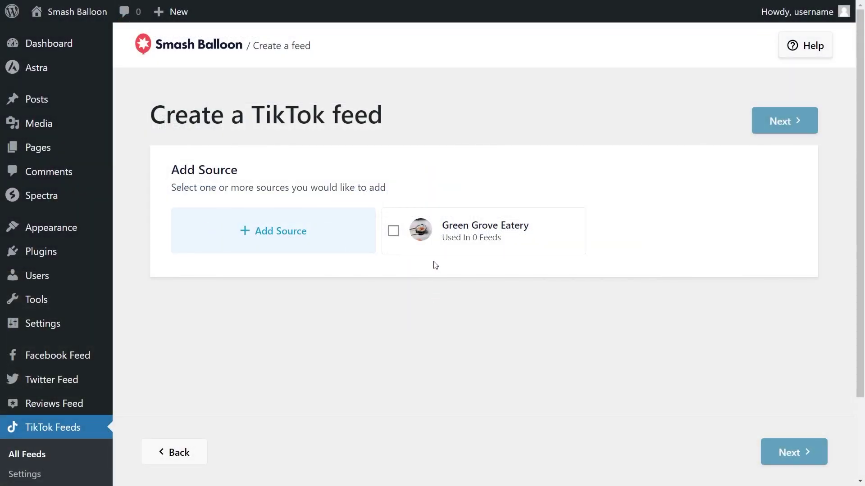
Select Green Grove Eatery as the feed source and choose the Cards template
left_click(498, 245)
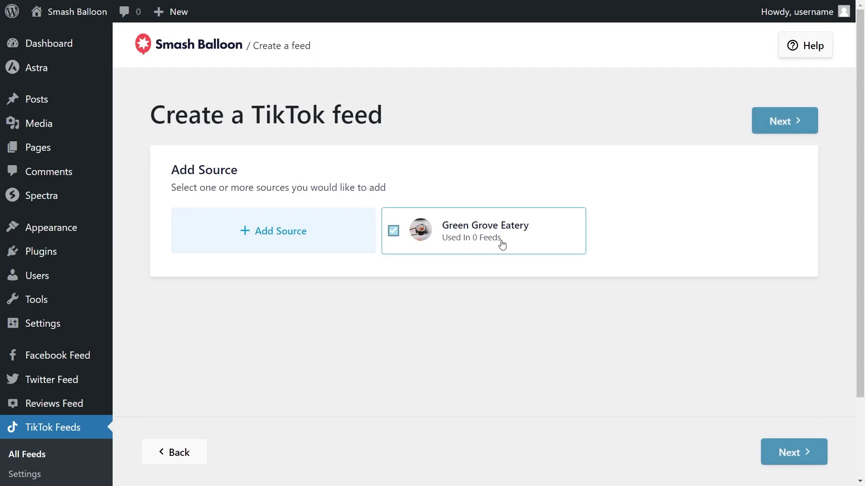
left_click(780, 121)
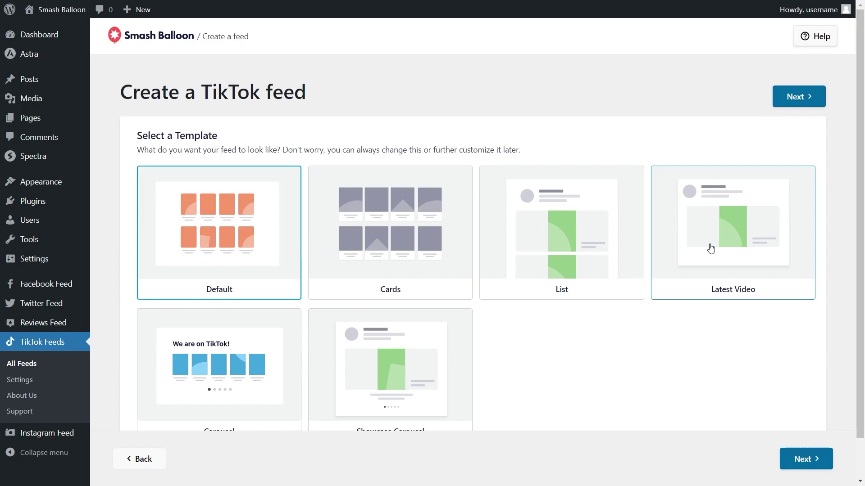
left_click(444, 242)
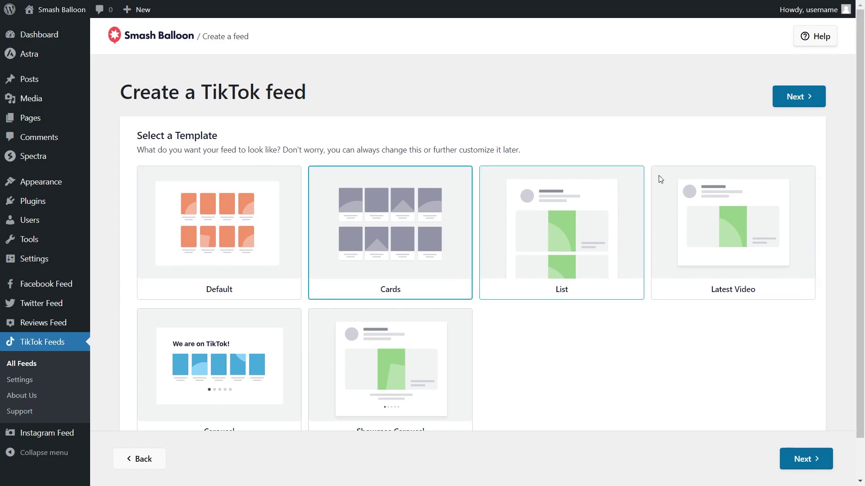
Open the feed editor and review the Cards-style preview of the restaurant's TikTok videos
left_click(789, 97)
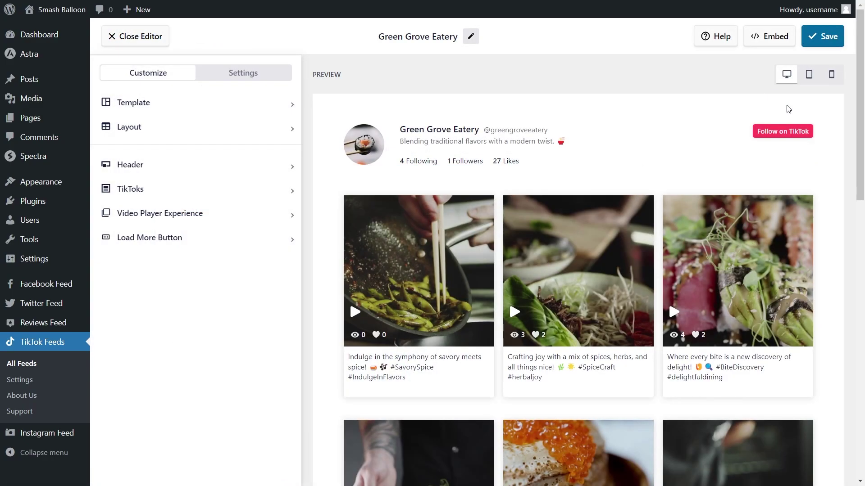
scroll(838, 138, "down", 7)
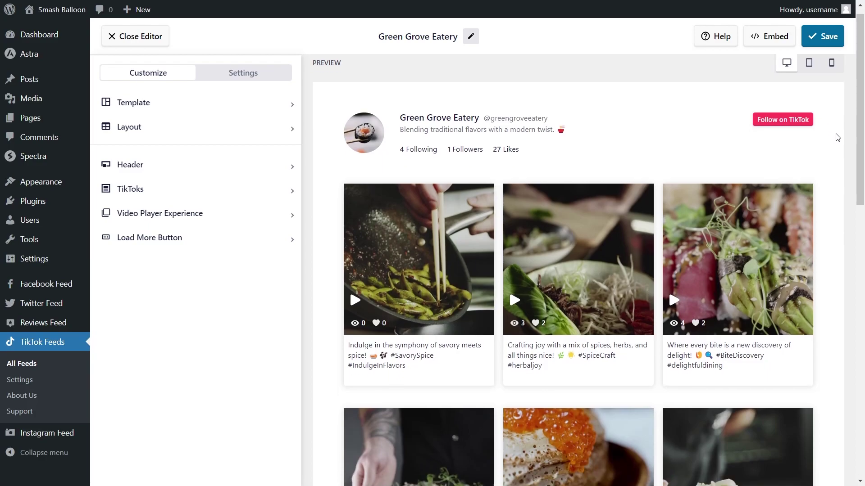
scroll(837, 138, "down", 4)
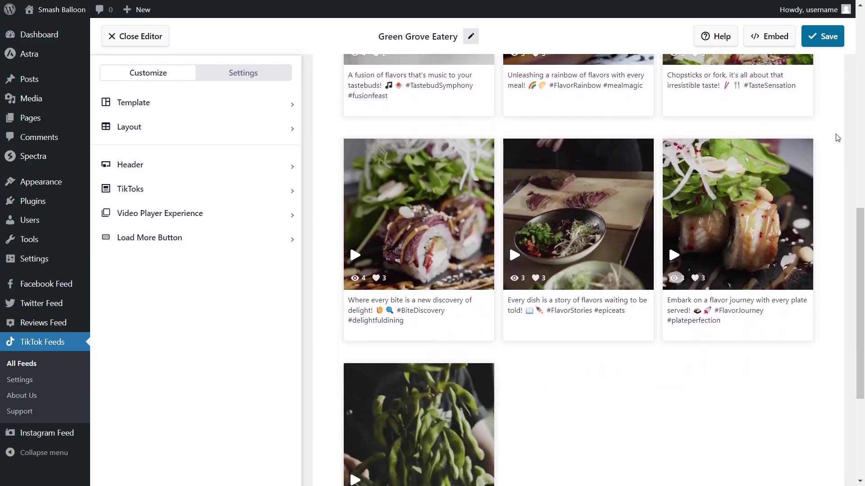
scroll(837, 140, "up", 11)
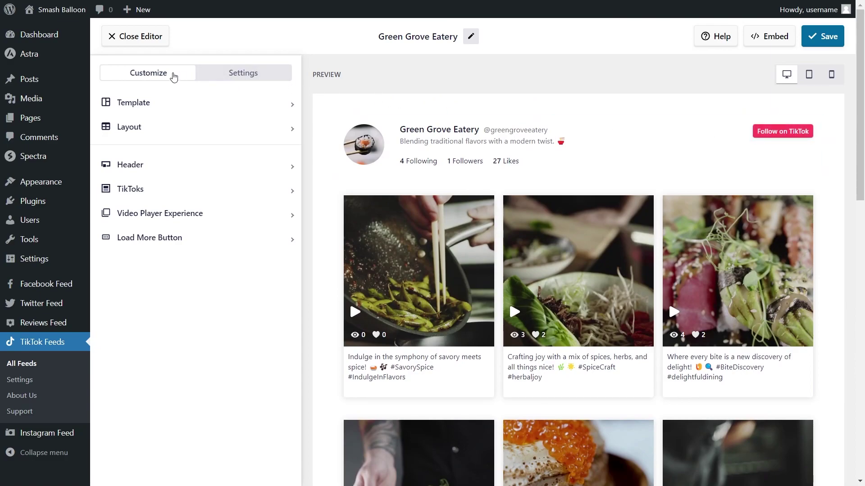
In Layout settings, preview the List, Masonry and Carousel layouts, then settle on Grid
left_click(185, 131)
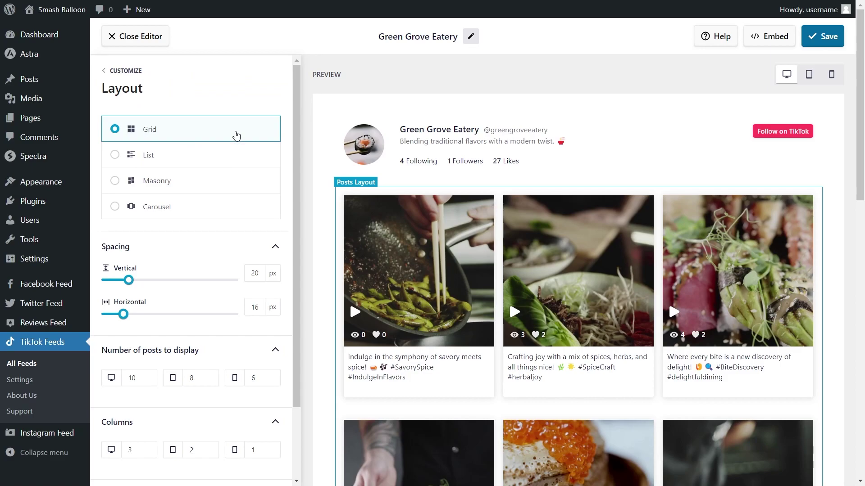
left_click(228, 156)
scroll(313, 164, "down", 5)
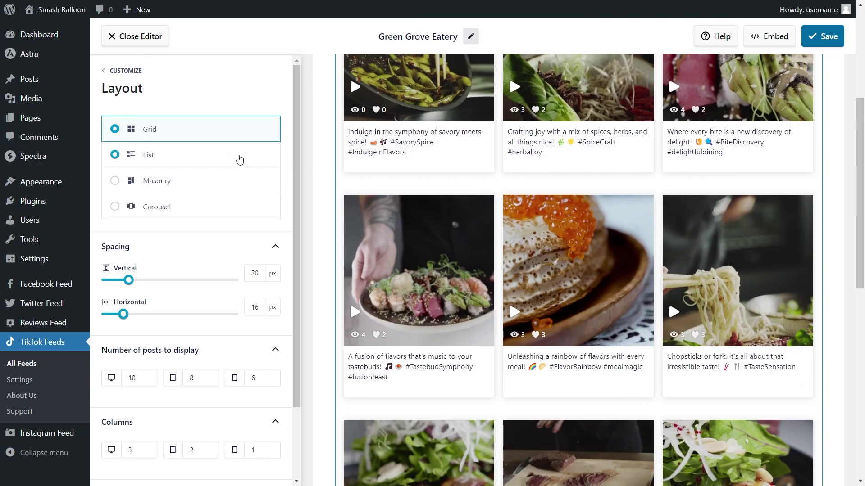
left_click(239, 160)
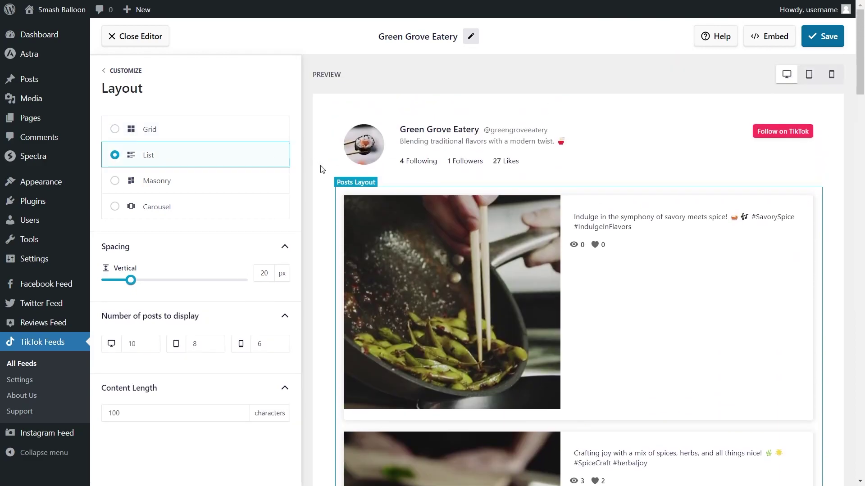
scroll(321, 170, "down", 10)
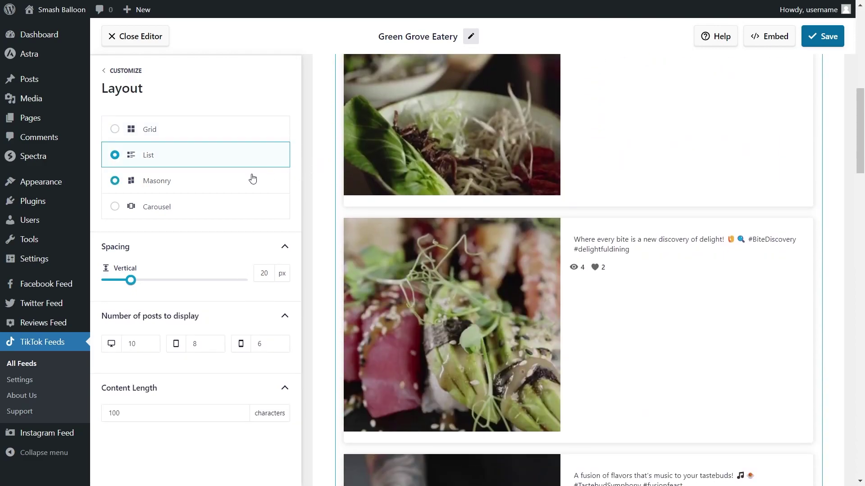
left_click(252, 179)
scroll(319, 185, "up", 7)
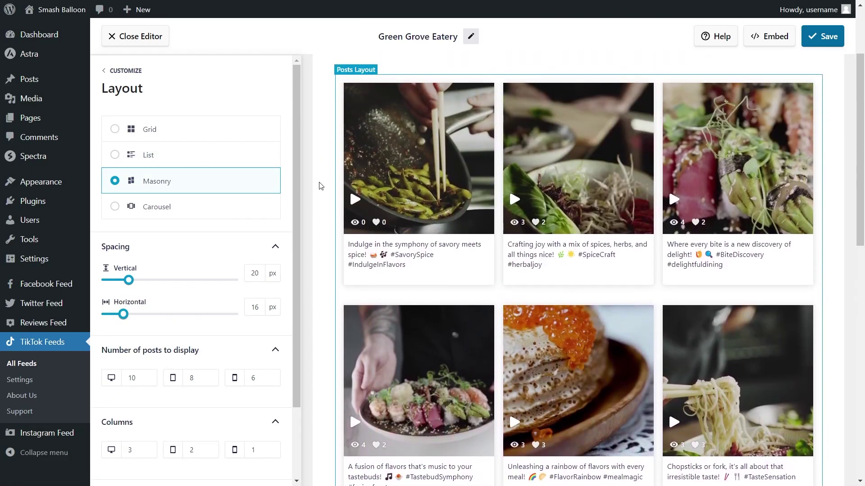
left_click(247, 213)
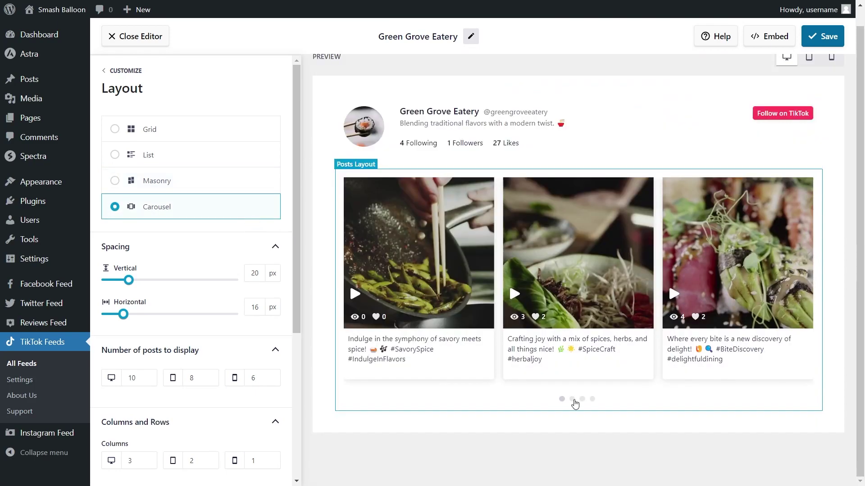
left_click(582, 400)
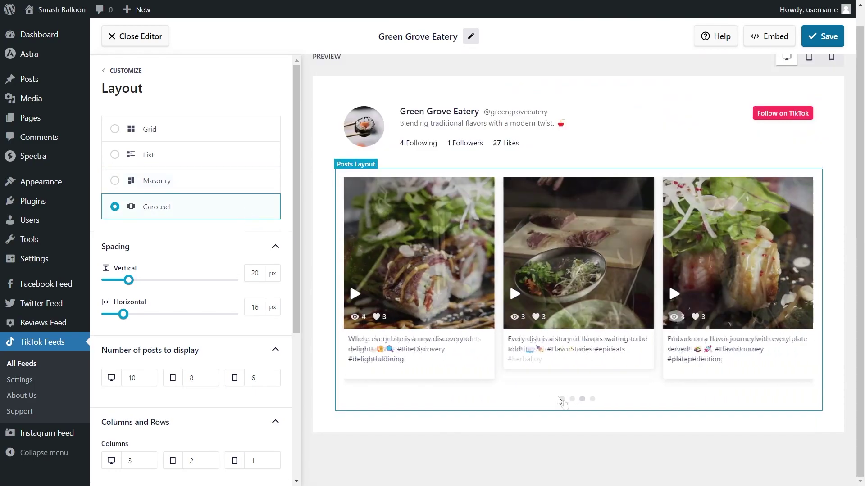
left_click(191, 135)
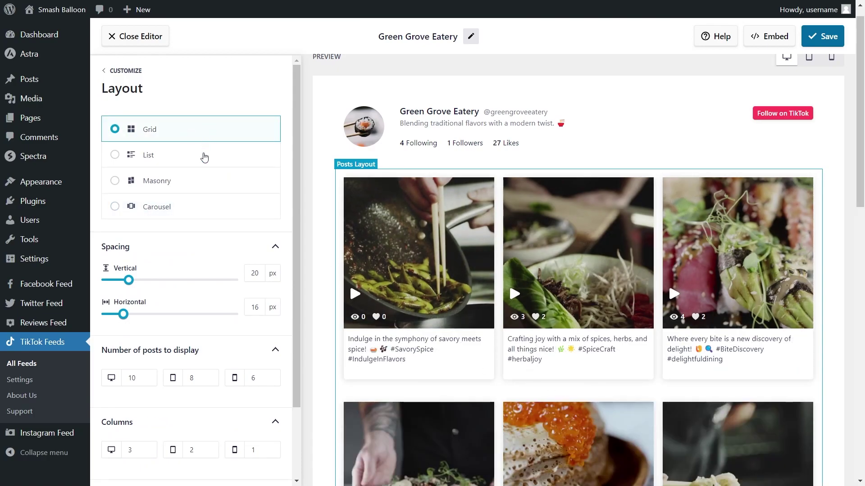
scroll(199, 261, "down", 2)
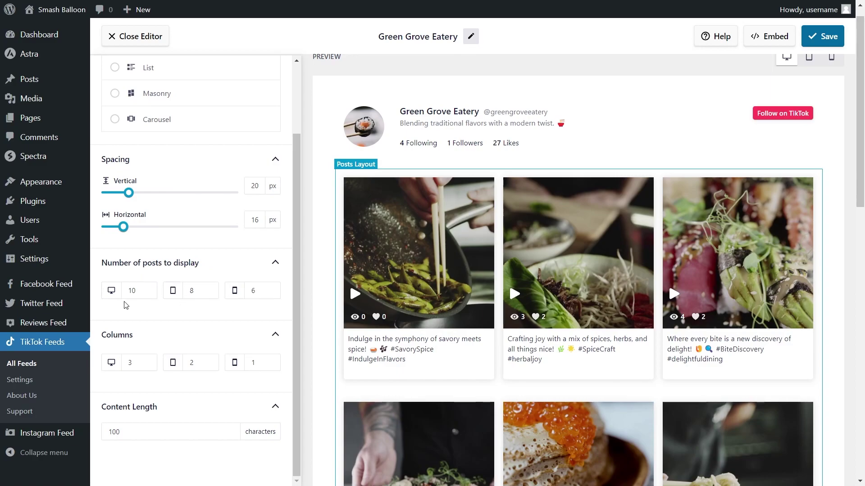
Set the number of posts displayed on desktop to 6
double_click(132, 291)
type("6")
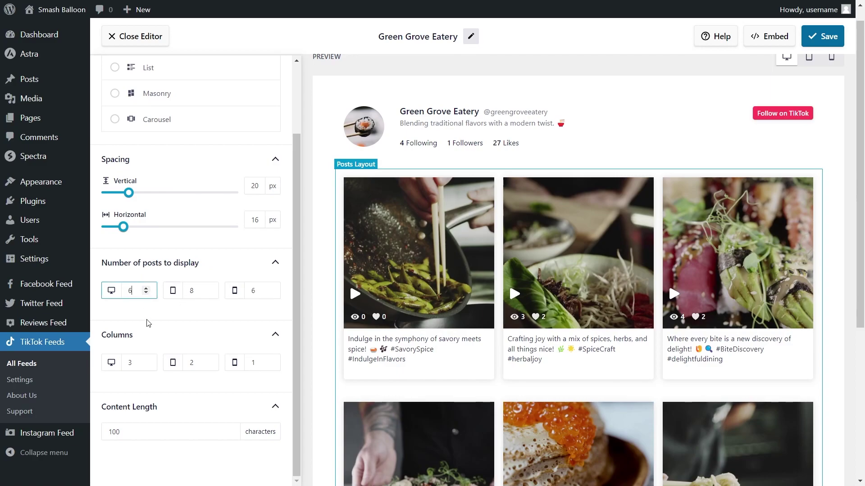
left_click(151, 317)
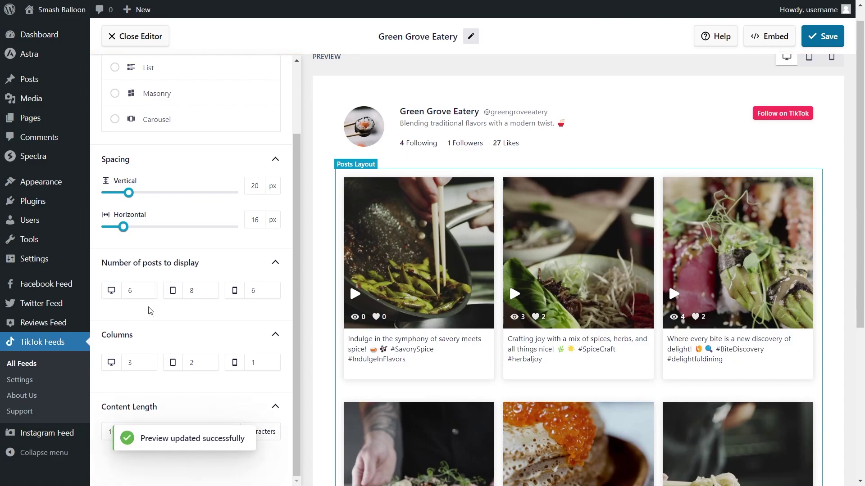
scroll(323, 305, "down", 4)
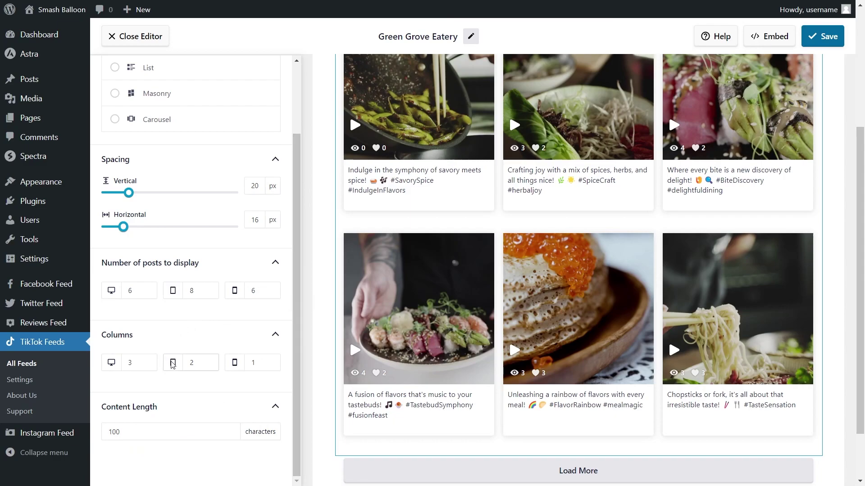
Try 2 desktop columns, return to 3 columns, and save the feed
left_click(146, 367)
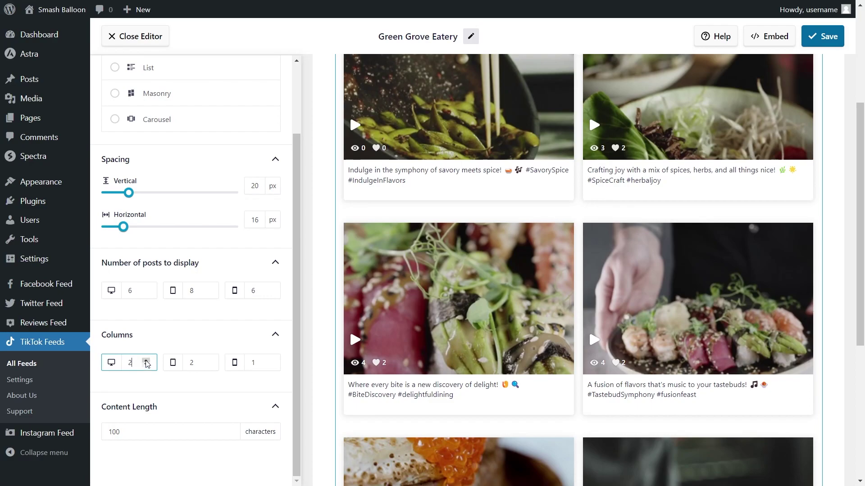
left_click(146, 361)
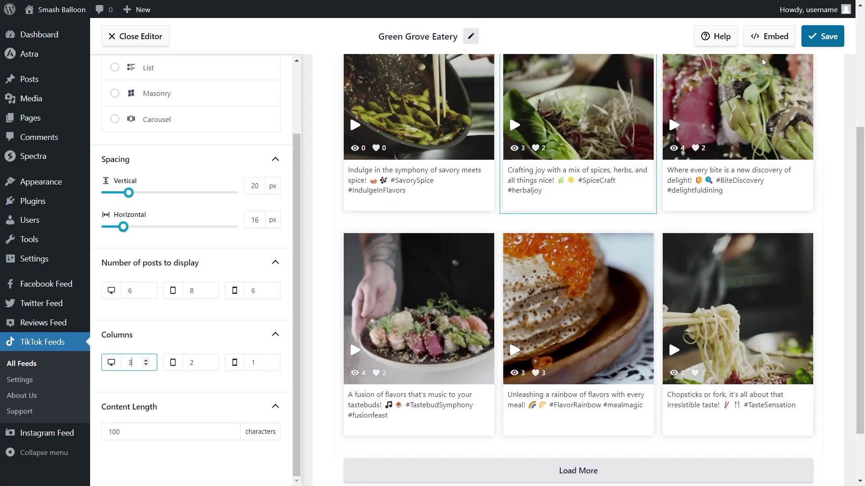
left_click(817, 43)
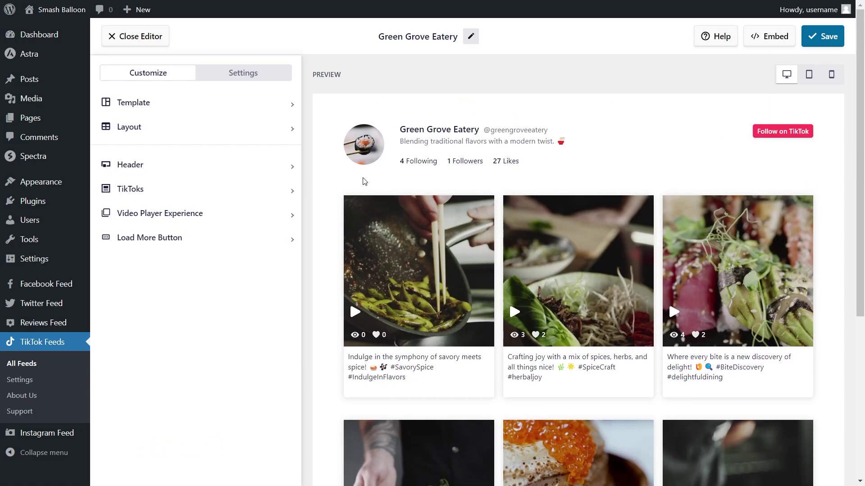
left_click(236, 166)
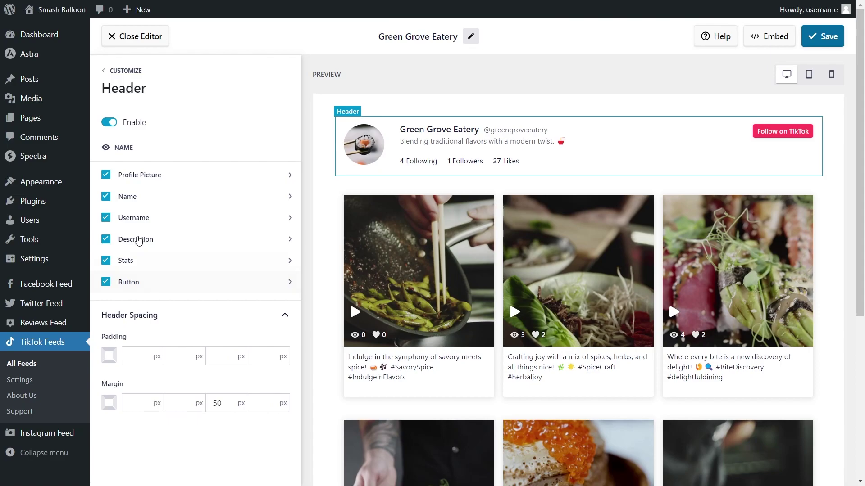
left_click(106, 175)
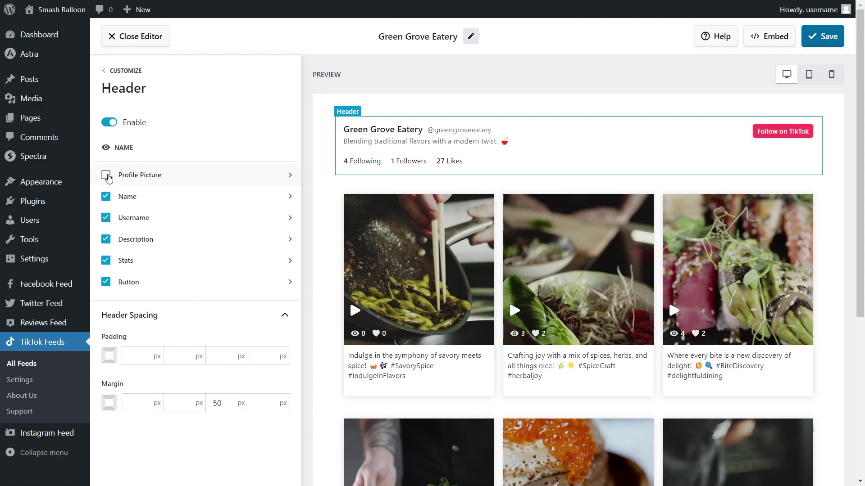
left_click(106, 175)
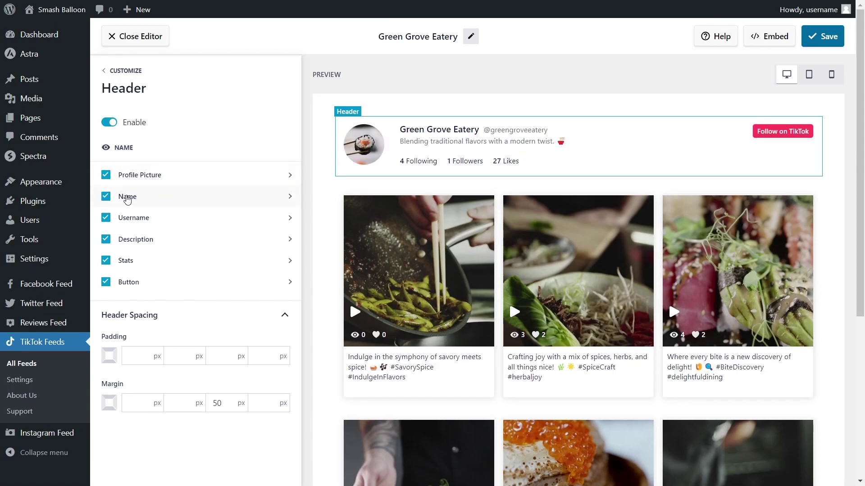
left_click(106, 197)
left_click(107, 196)
left_click(813, 46)
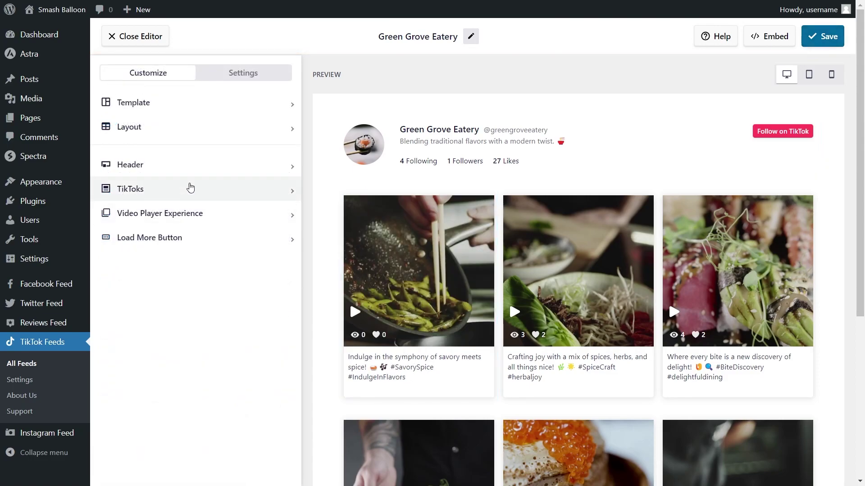
left_click(190, 187)
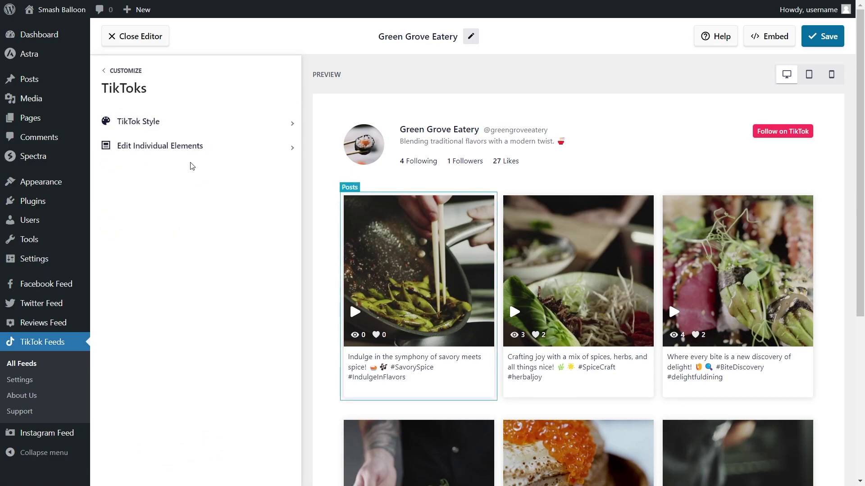
left_click(190, 148)
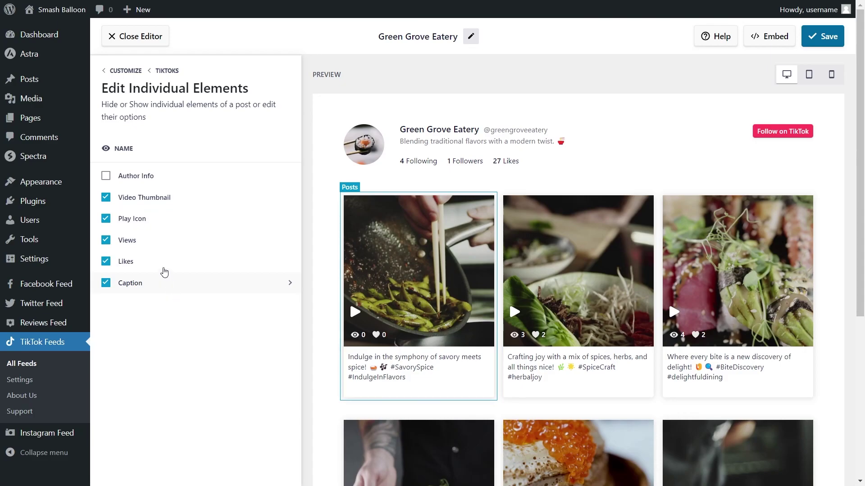
left_click(106, 198)
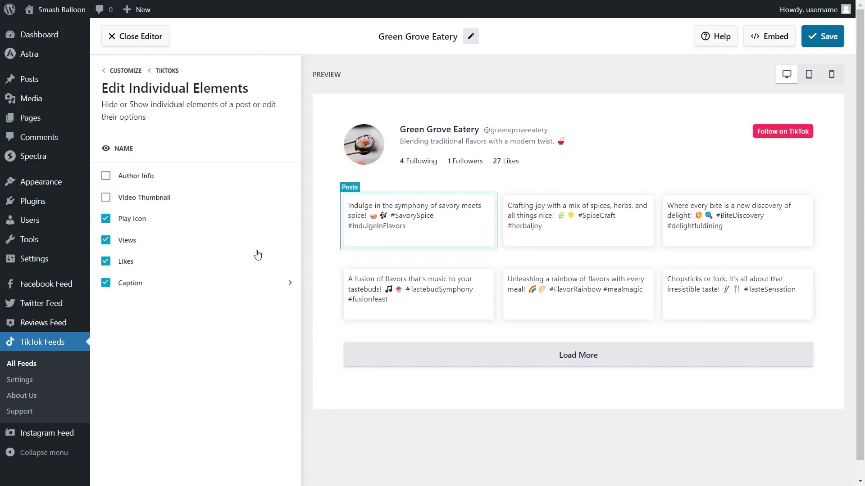
left_click(107, 199)
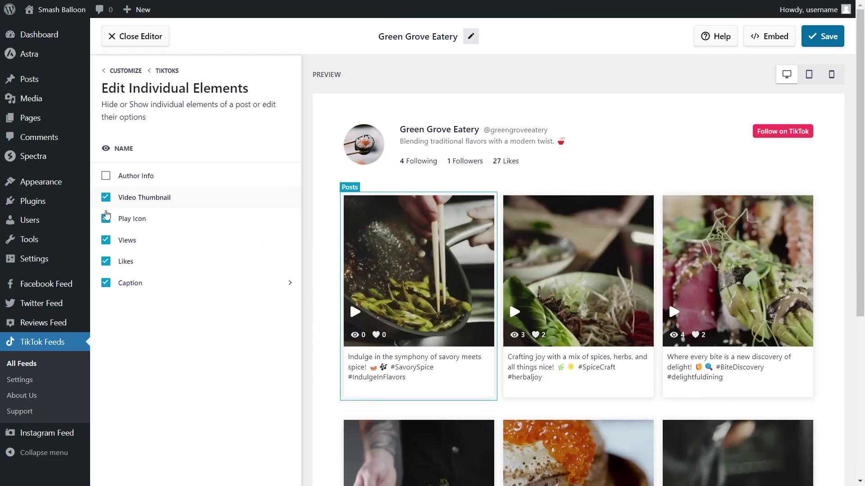
left_click(105, 221)
left_click(105, 221)
left_click(814, 43)
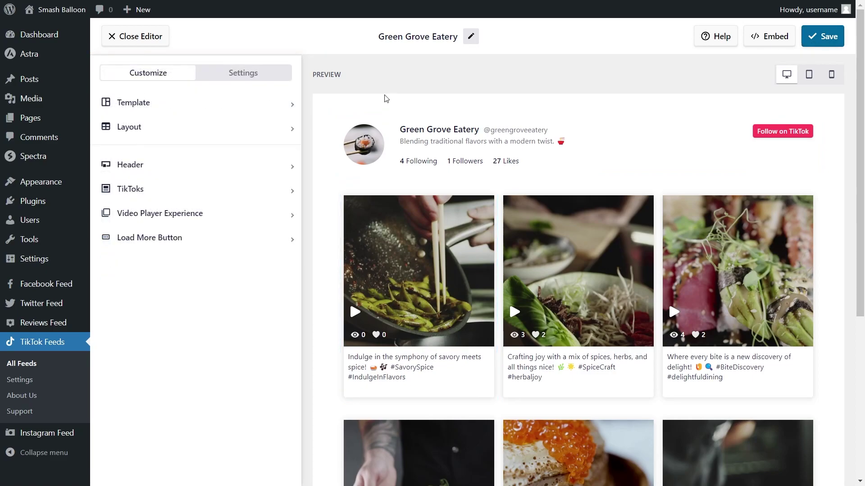
left_click(269, 77)
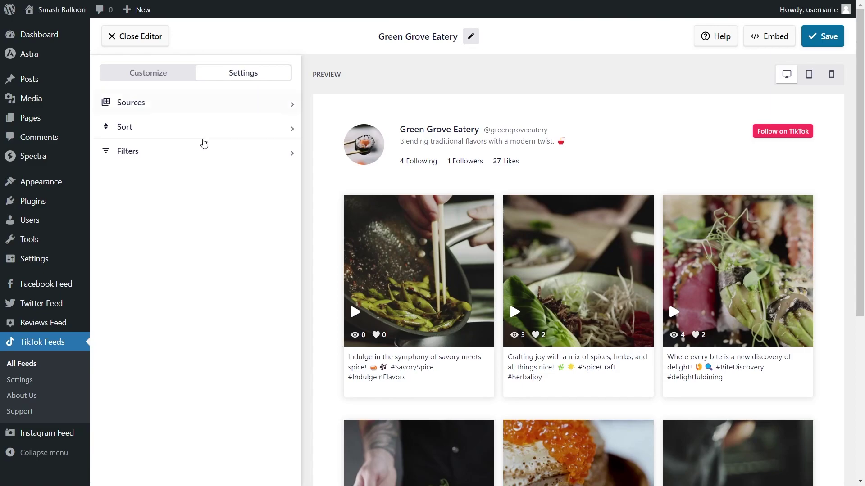
left_click(182, 156)
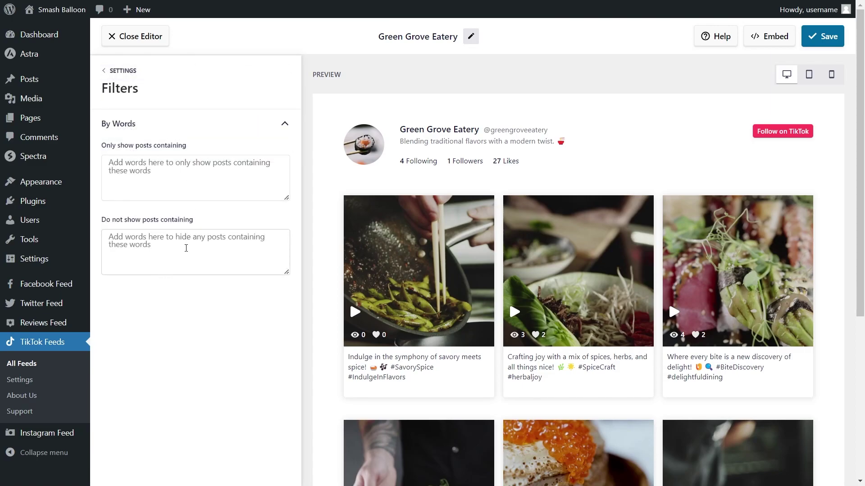
left_click(126, 72)
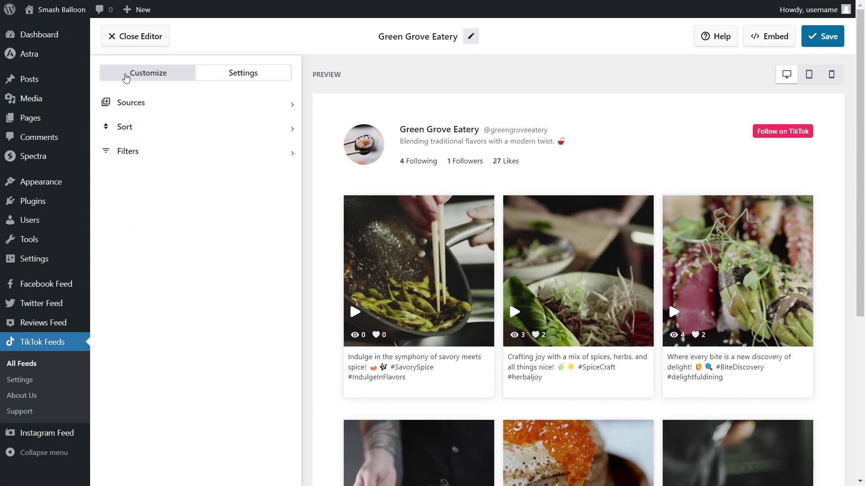
left_click(146, 126)
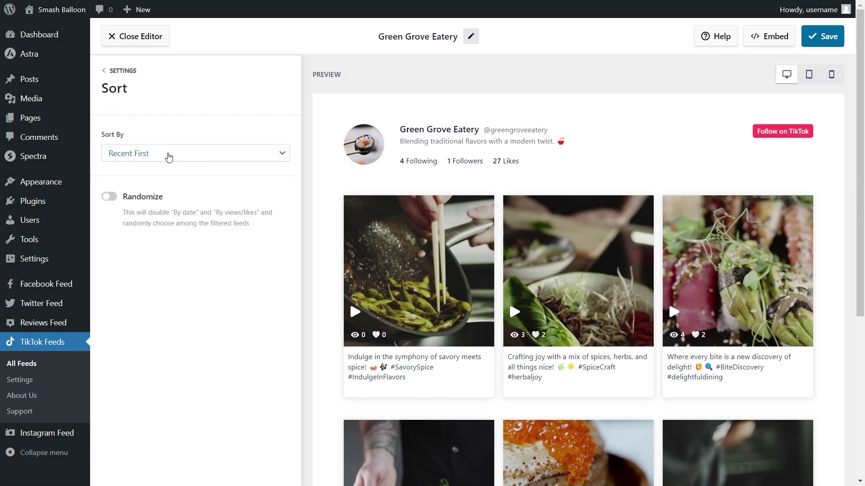
left_click(168, 158)
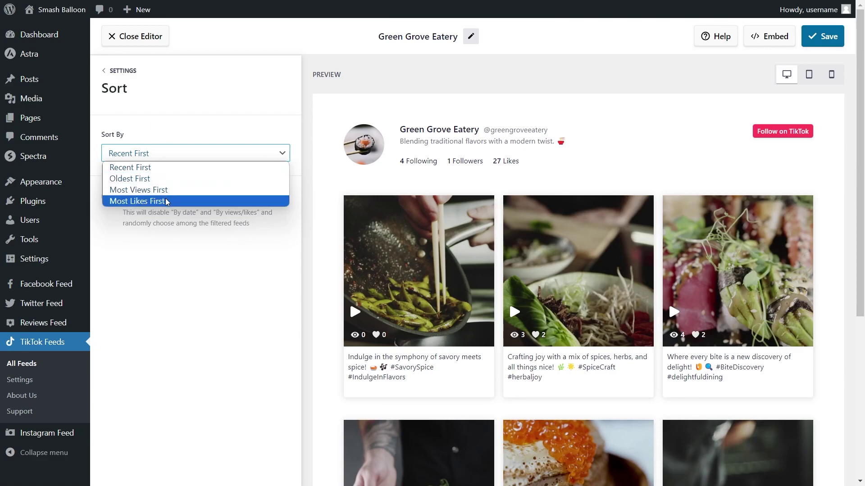
left_click(183, 127)
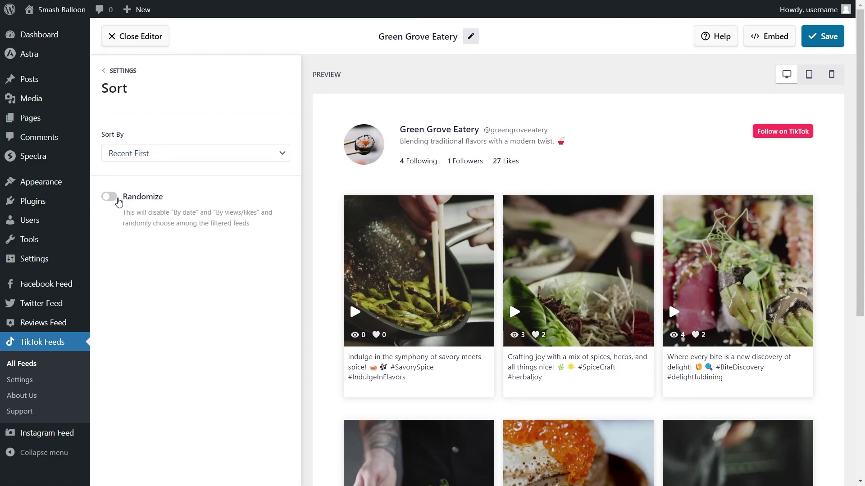
left_click(110, 196)
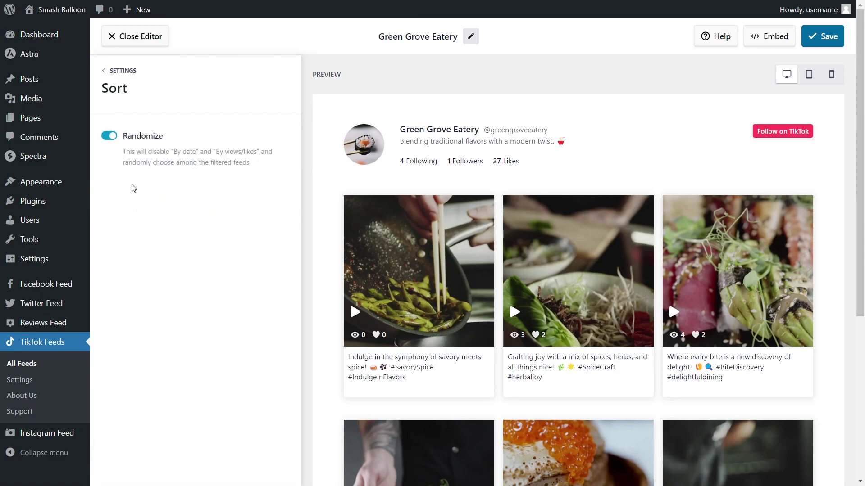
left_click(109, 136)
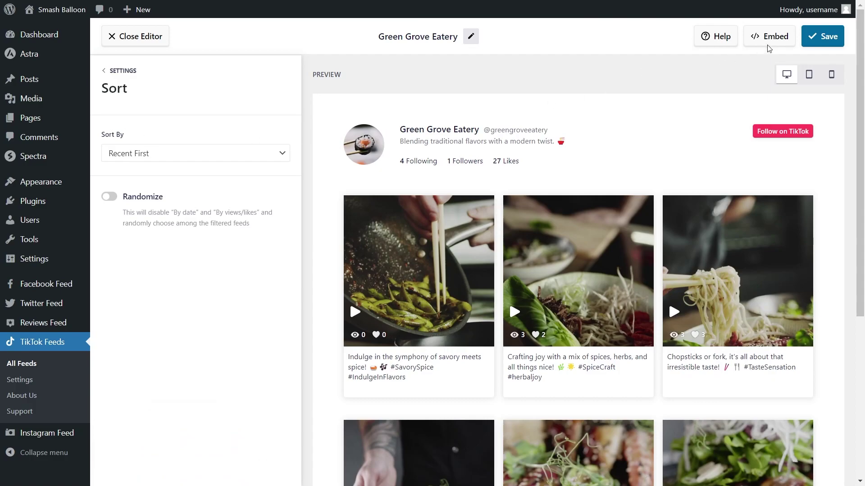
left_click(814, 40)
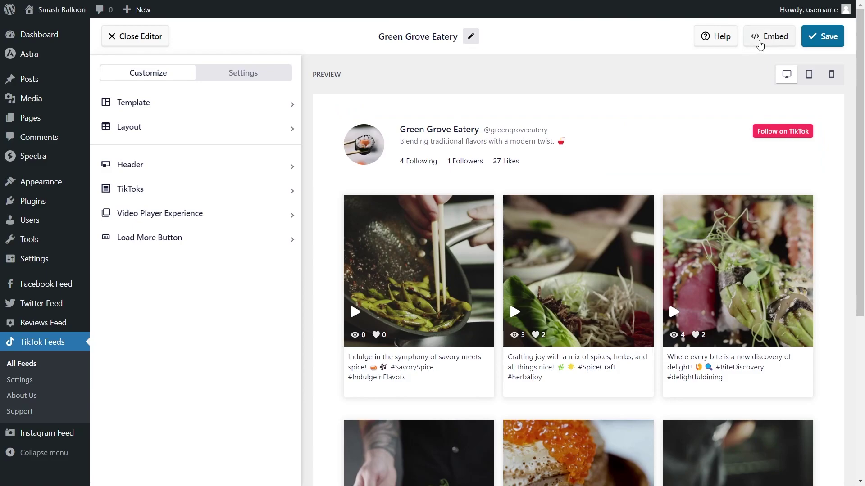
Copy the feed's shortcode and choose to add the feed to the TikTok page
left_click(760, 43)
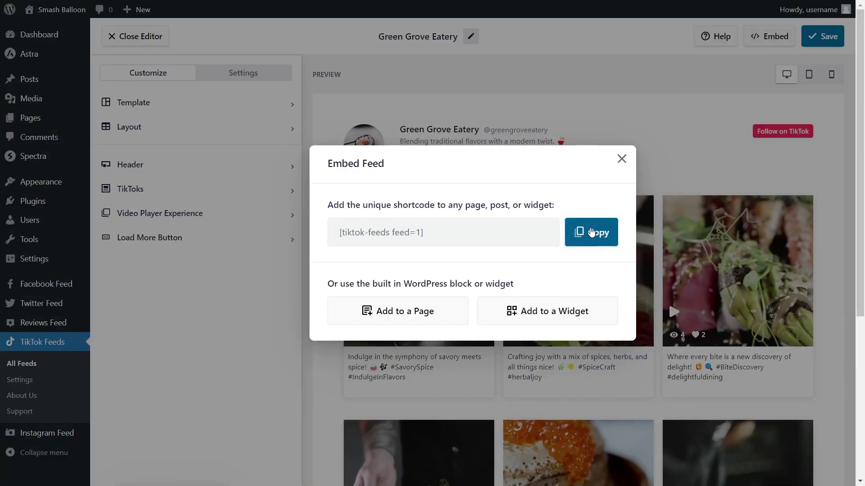
left_click(592, 232)
left_click(388, 316)
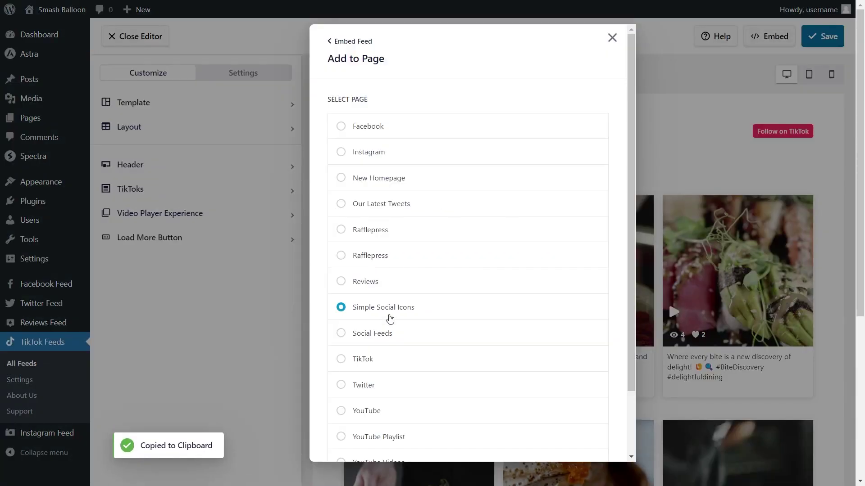
left_click(385, 362)
scroll(385, 366, "down", 2)
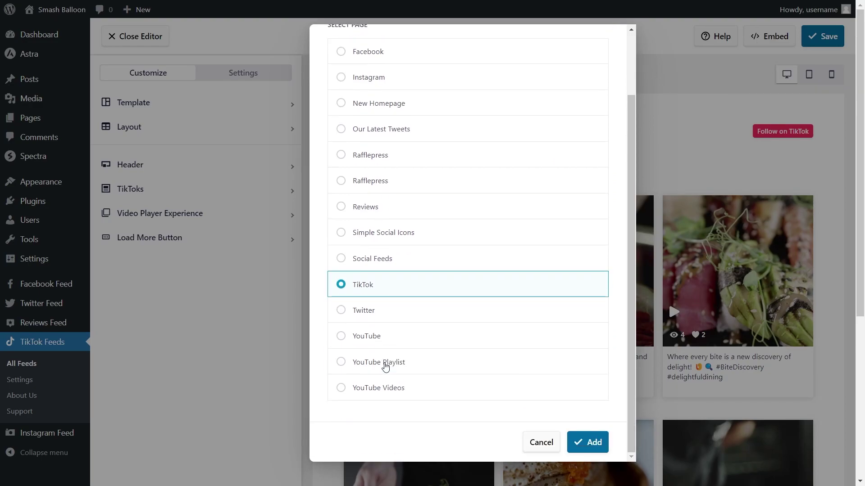
left_click(576, 440)
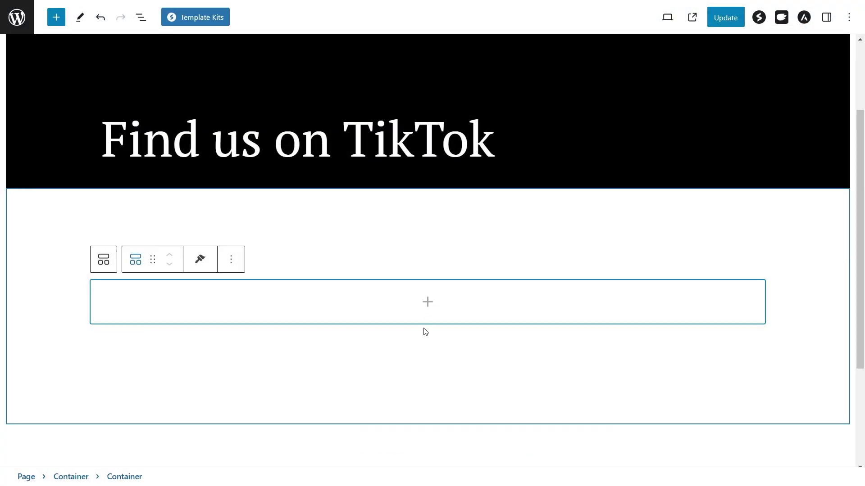
Insert a Shortcode block with [tiktok-feeds feed=1] into the container and update the page
left_click(428, 302)
left_click(372, 389)
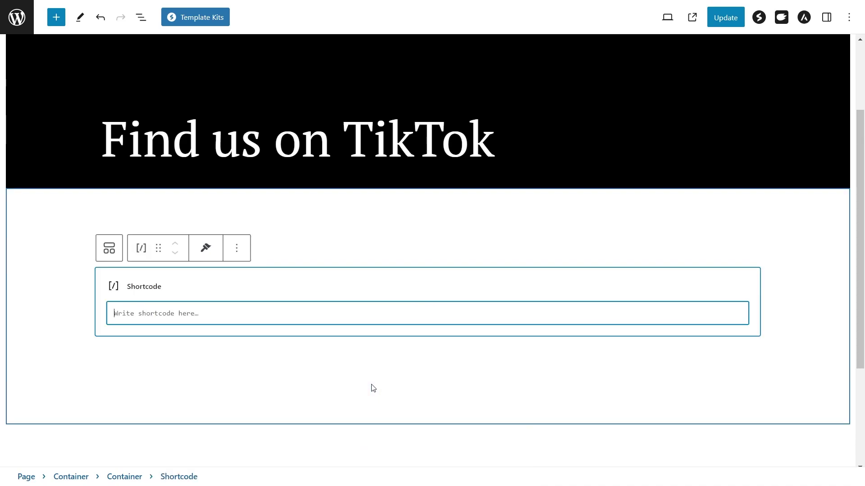
key("ctrl+v")
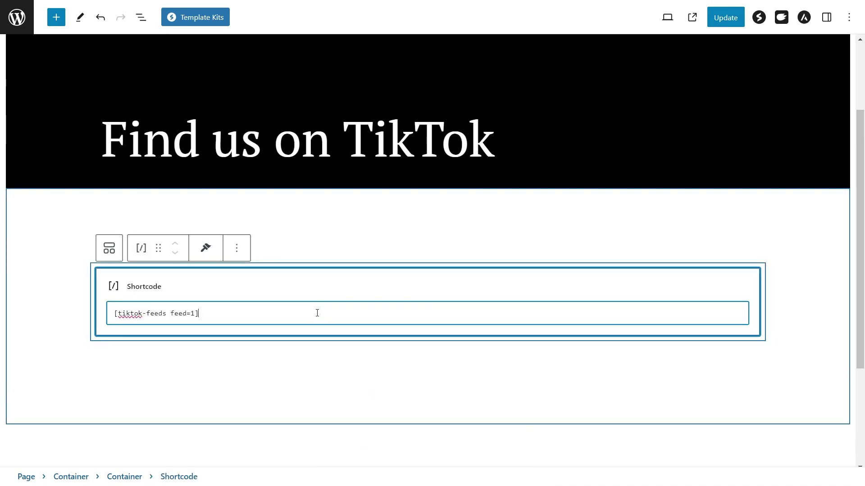
left_click(737, 18)
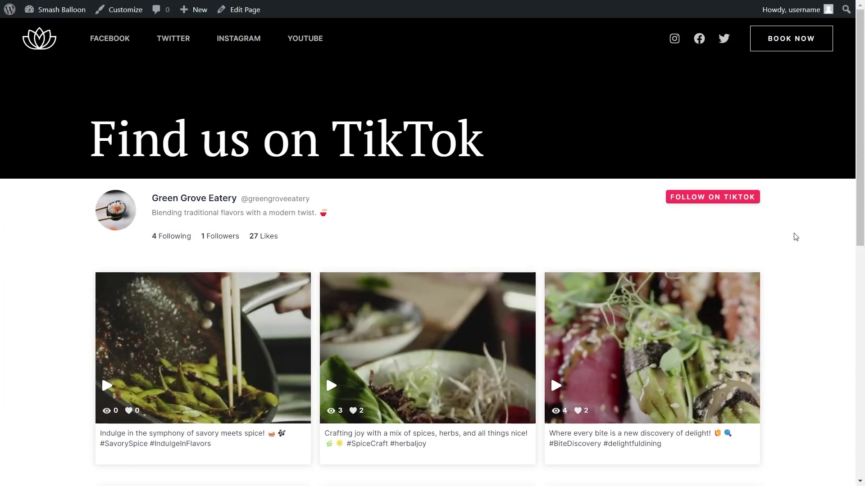
On the live page, open and close the third video's lightbox, then open the restaurant's TikTok profile
scroll(796, 237, "down", 7)
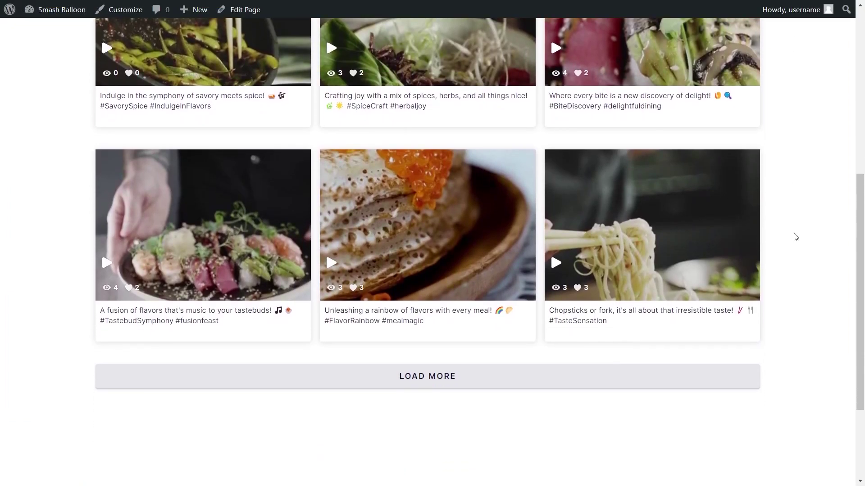
scroll(796, 237, "up", 6)
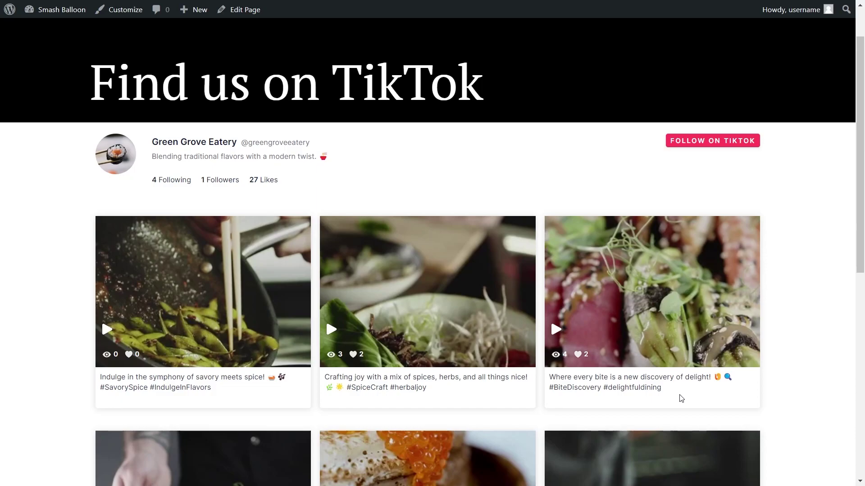
left_click(680, 398)
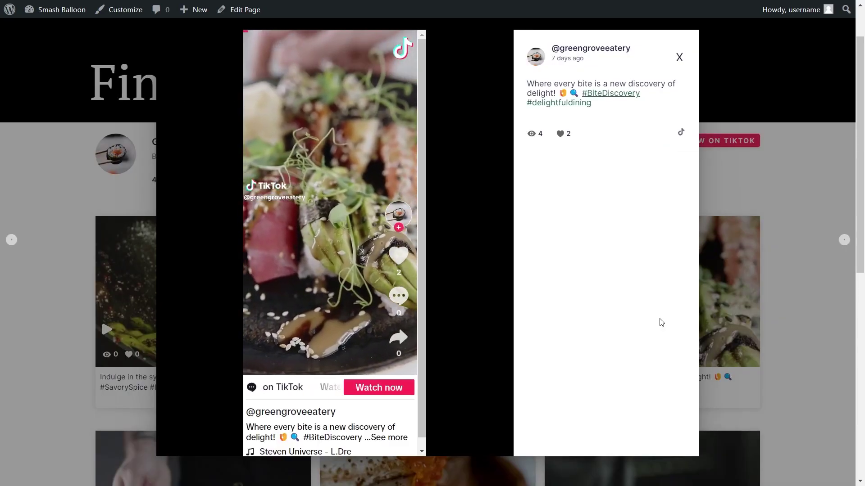
left_click(810, 307)
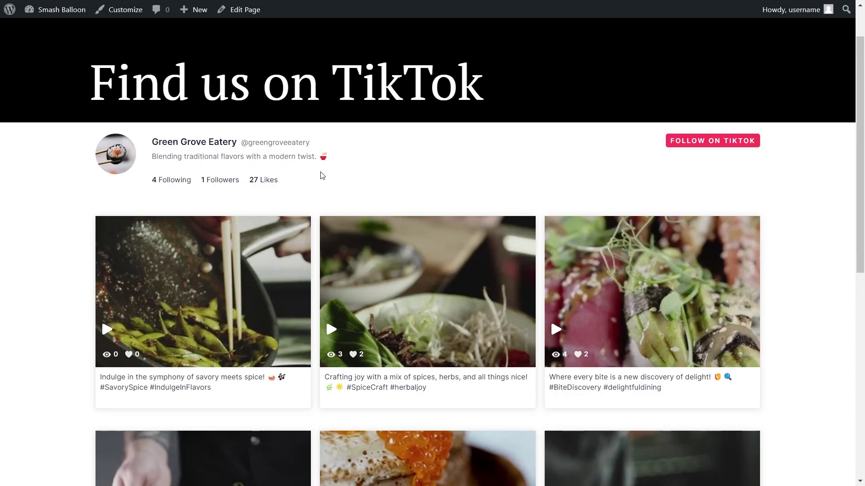
left_click(695, 142)
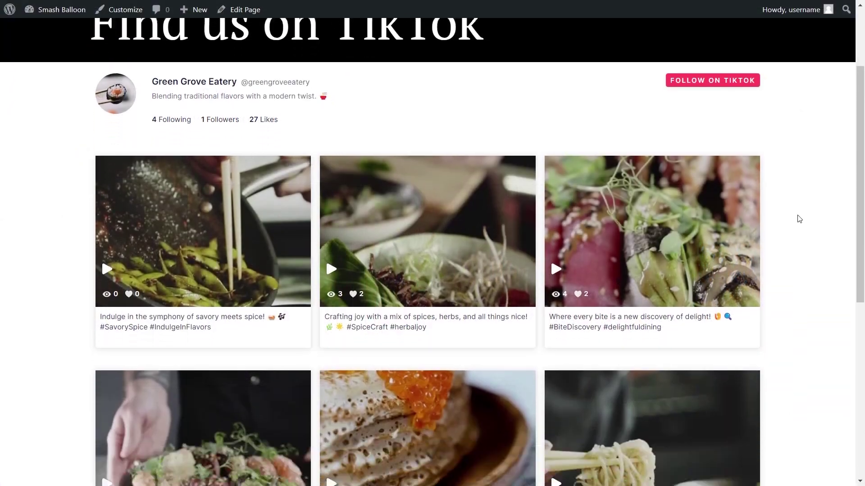
Load more videos into the live feed and scroll through the added posts
scroll(798, 221, "down", 5)
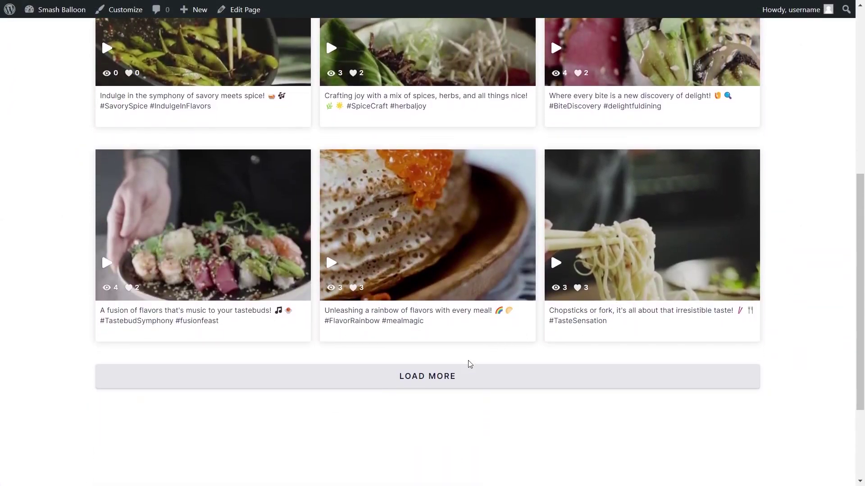
left_click(445, 379)
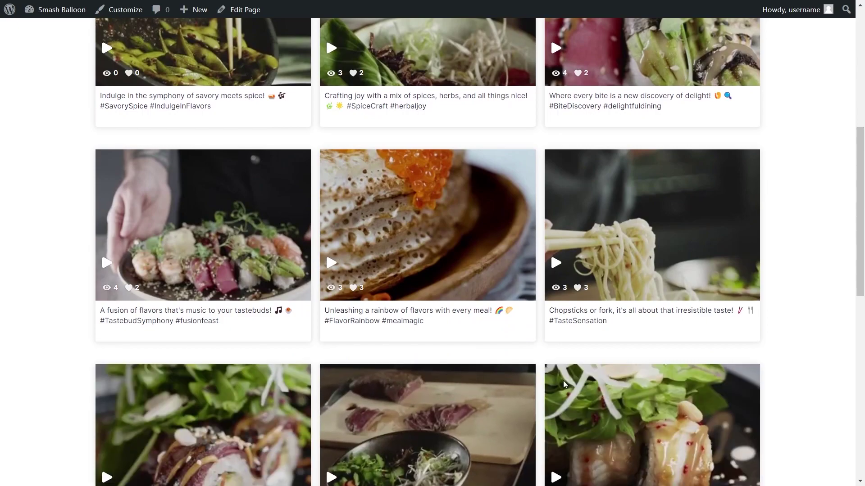
scroll(773, 396, "down", 5)
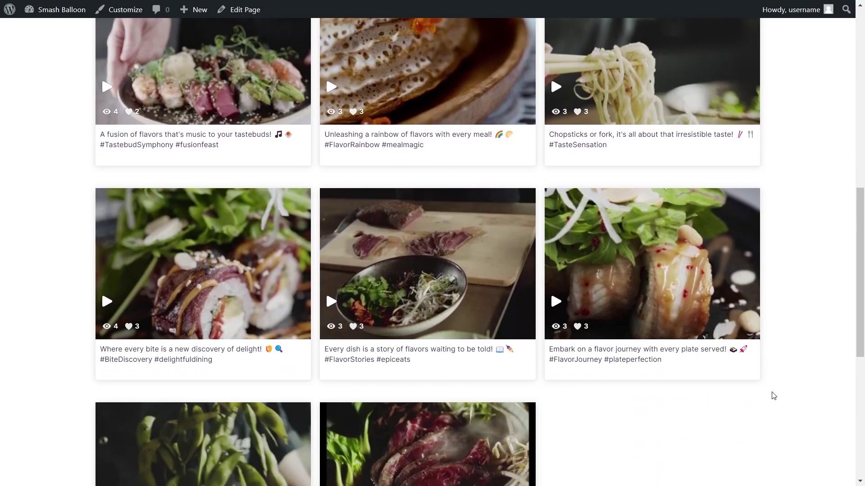
scroll(773, 395, "up", 10)
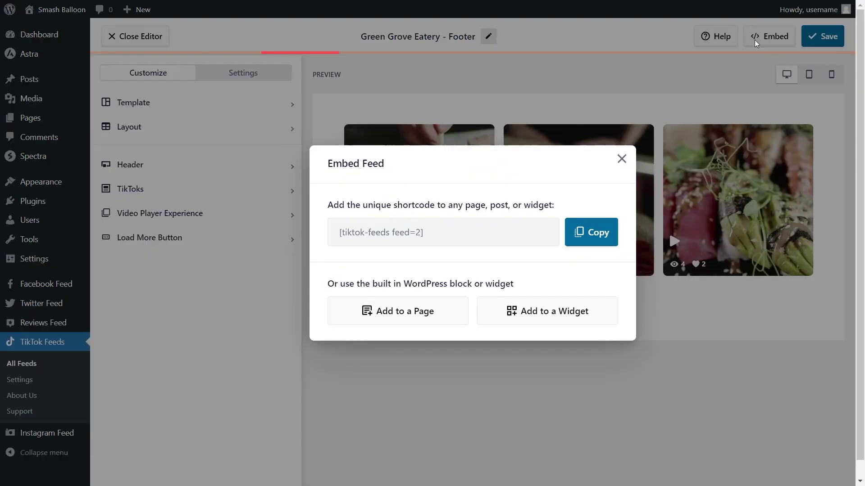
Copy the footer feed's [tiktok-feeds feed=2] shortcode and choose to add it to a widget
left_click(755, 42)
left_click(600, 233)
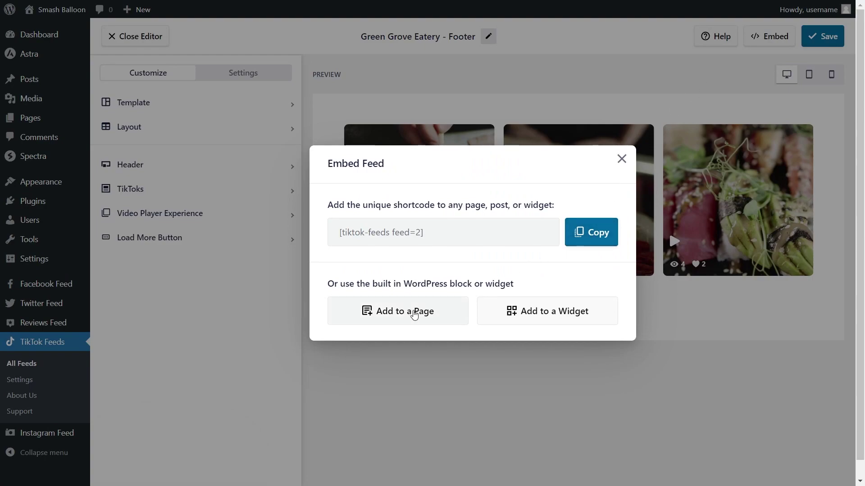
left_click(577, 321)
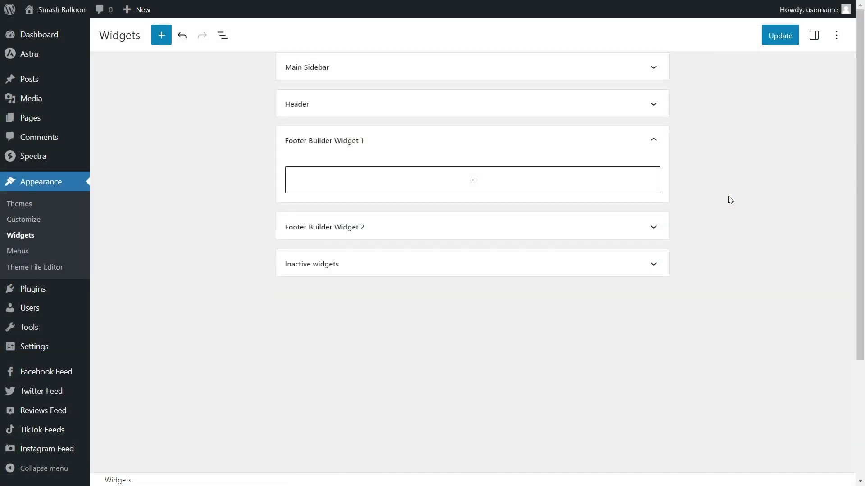
Paste [tiktok-feeds feed=2] into a Shortcode block in Footer Builder Widget 1 and save
left_click(473, 182)
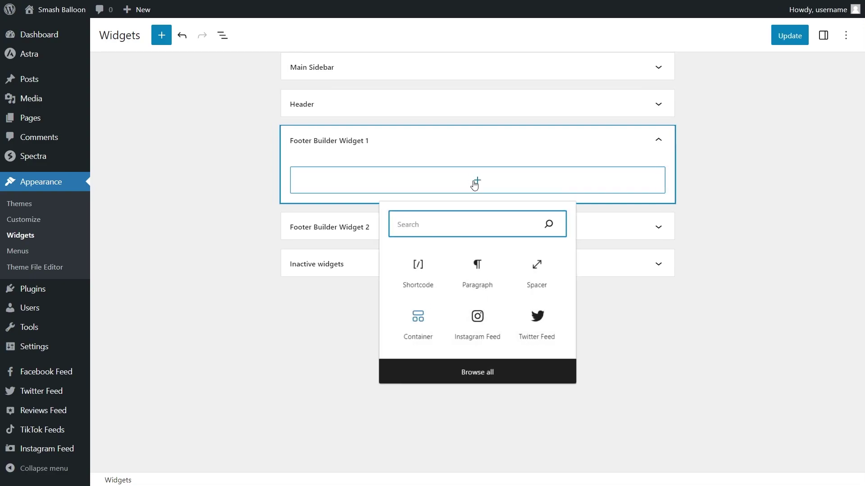
left_click(421, 266)
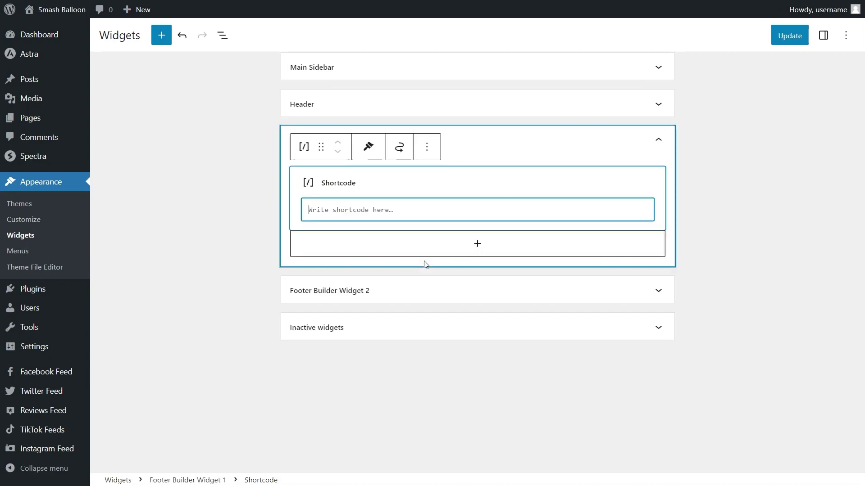
key("ctrl+v")
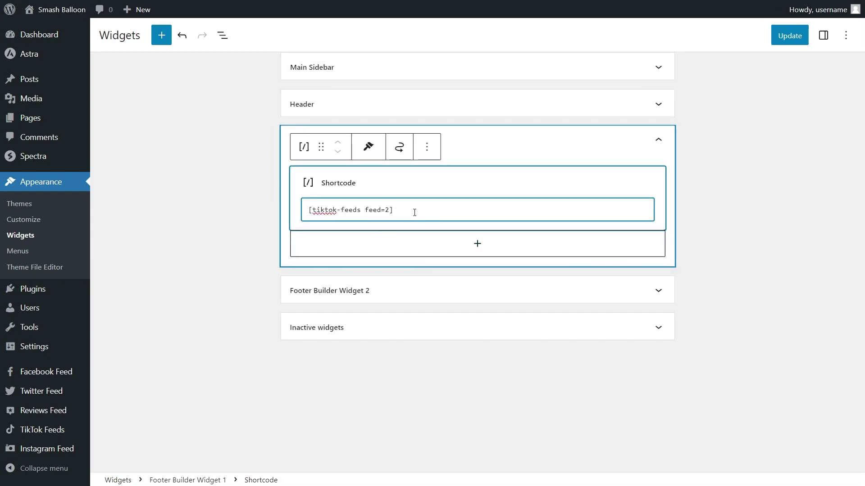
left_click(786, 39)
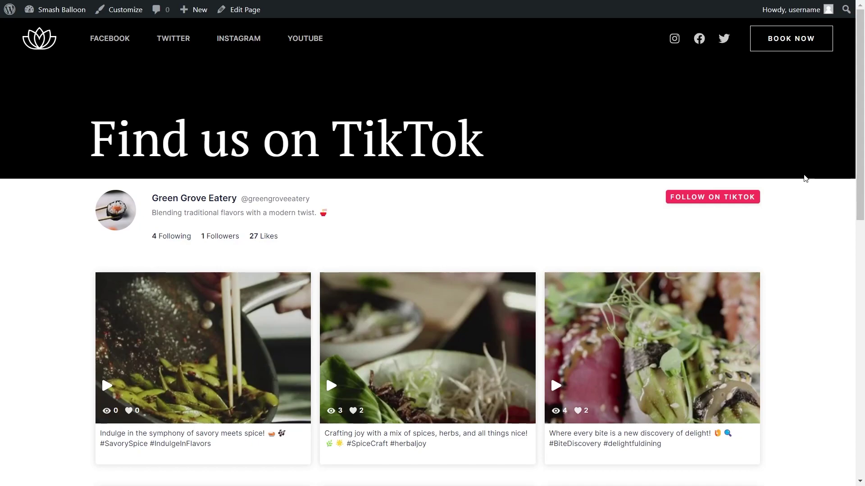
Scroll to the footer carousel, view slides 2, 3 and 4, then return to slide 1 and the top
scroll(806, 179, "down", 3)
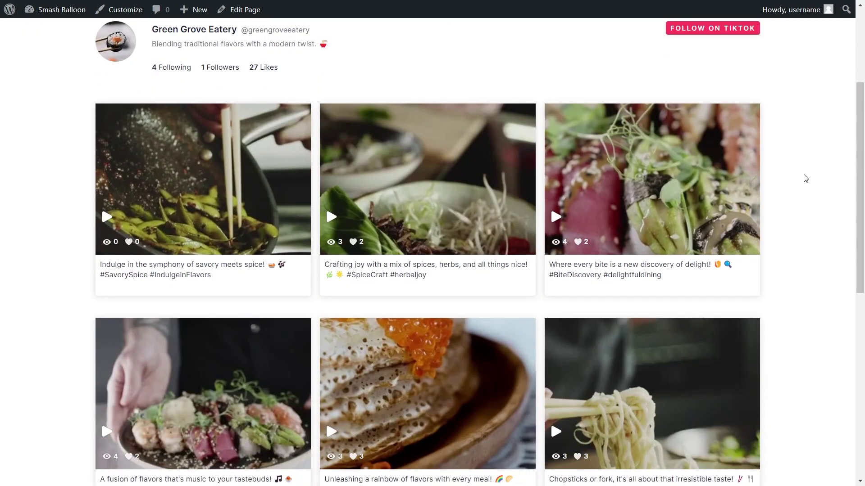
scroll(806, 178, "down", 3)
scroll(806, 178, "down", 4)
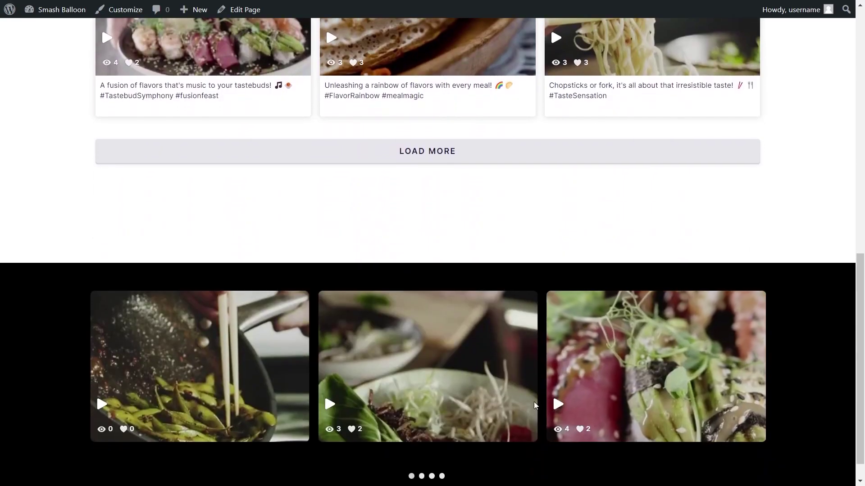
scroll(520, 415, "down", 1)
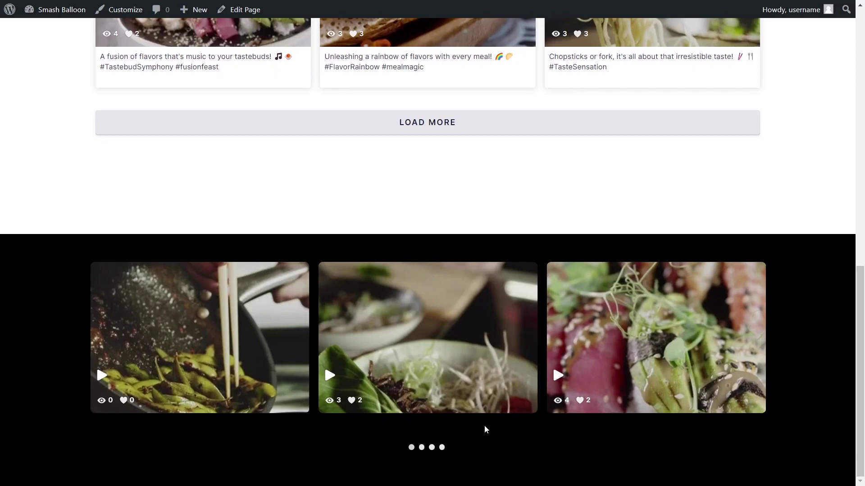
left_click(422, 447)
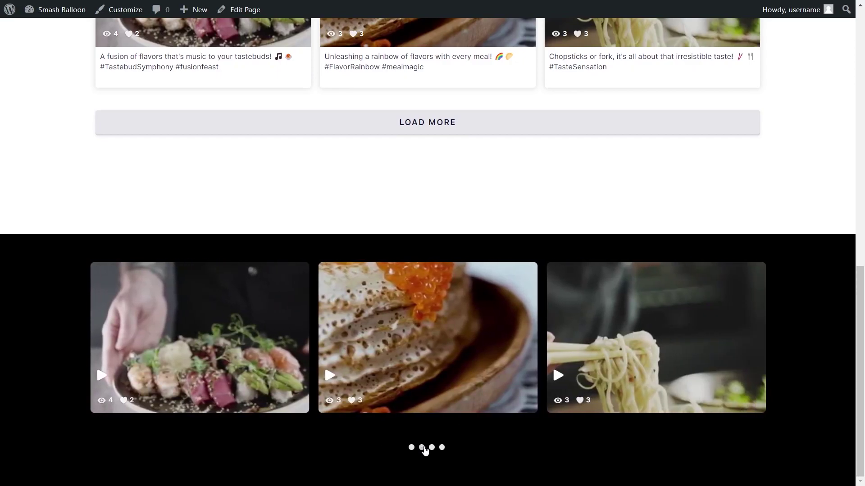
left_click(431, 448)
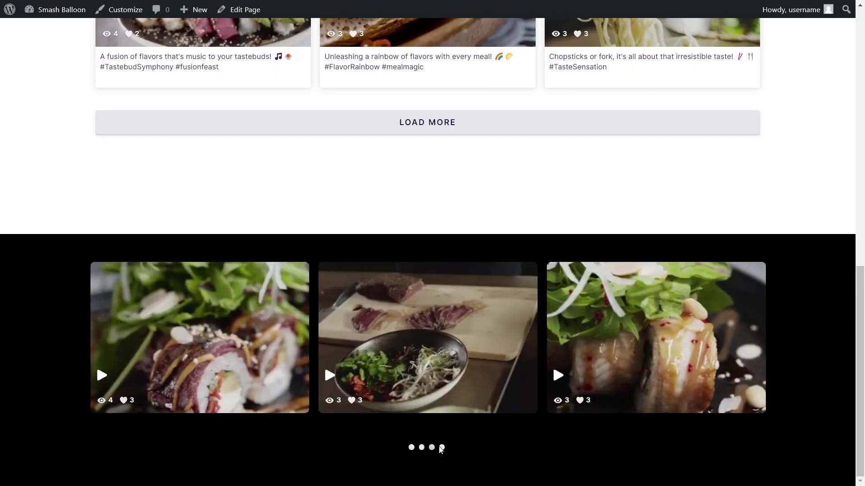
left_click(442, 448)
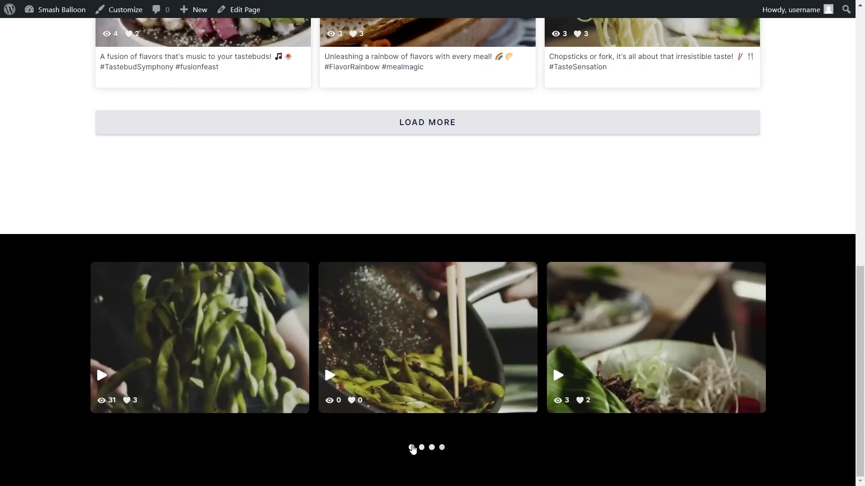
left_click(412, 447)
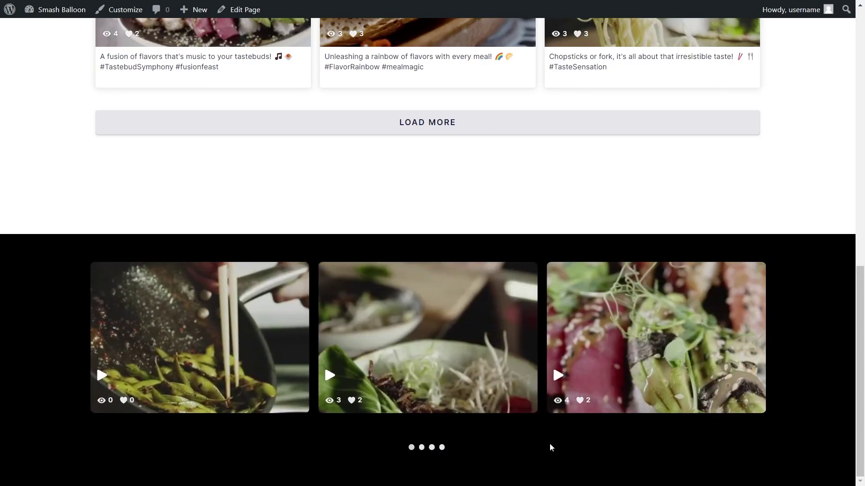
scroll(566, 449, "up", 7)
scroll(566, 446, "up", 4)
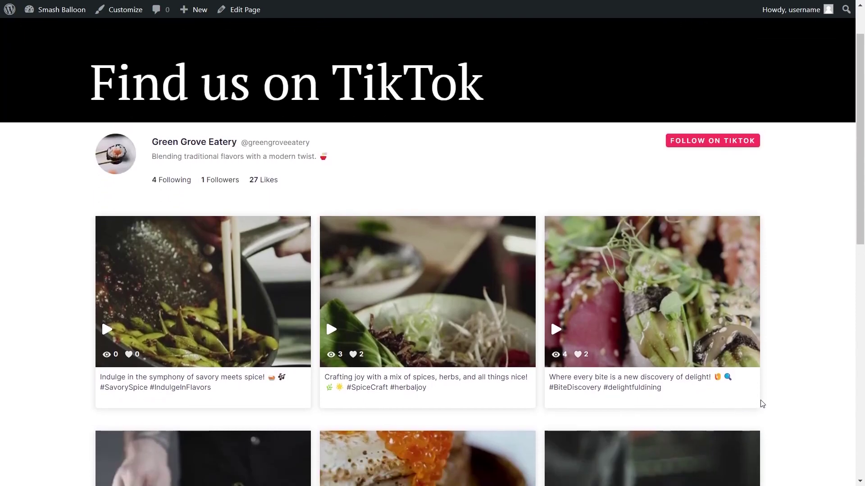